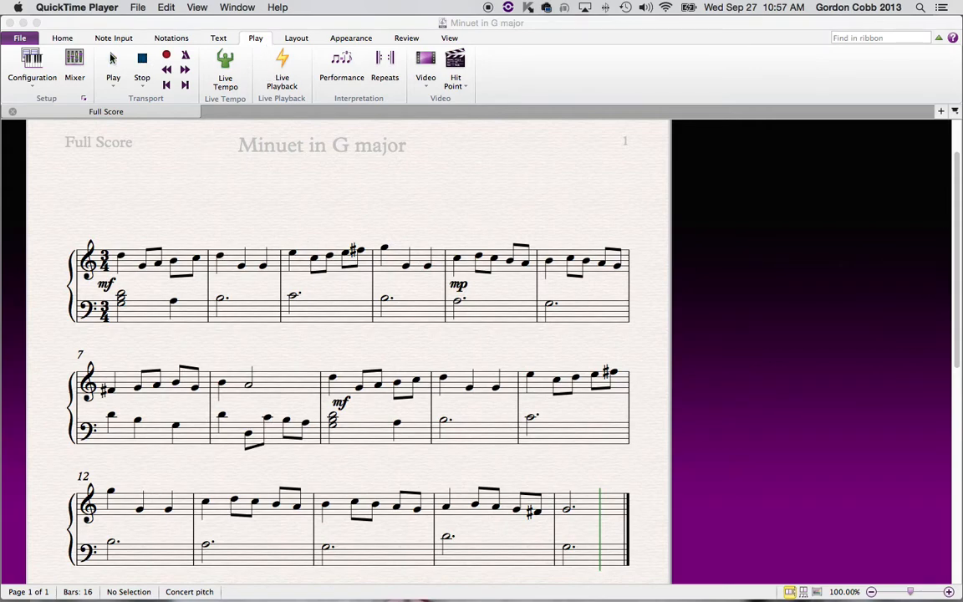
# - Play back the 16-bar Minuet in G major score from the start, following it through the score
pyautogui.click(115, 59)
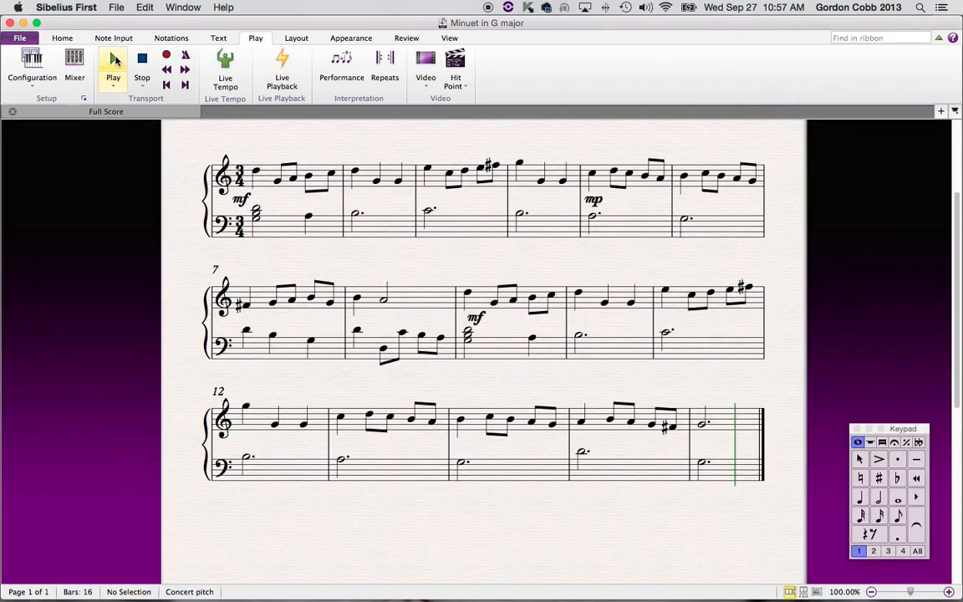
pyautogui.scroll(3, 393, 250)
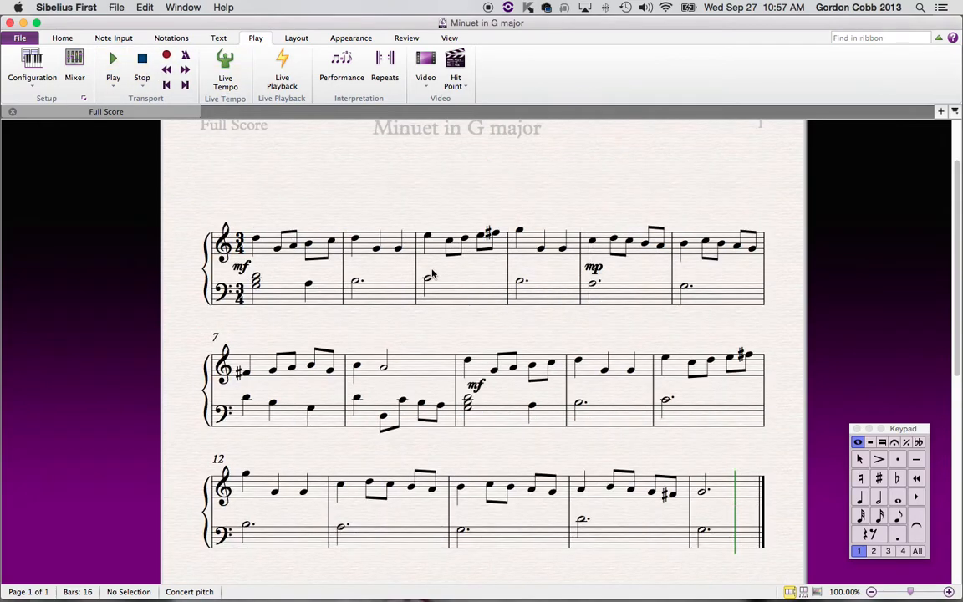
pyautogui.scroll(-3, 432, 274)
pyautogui.scroll(2, 432, 274)
pyautogui.scroll(2, 432, 273)
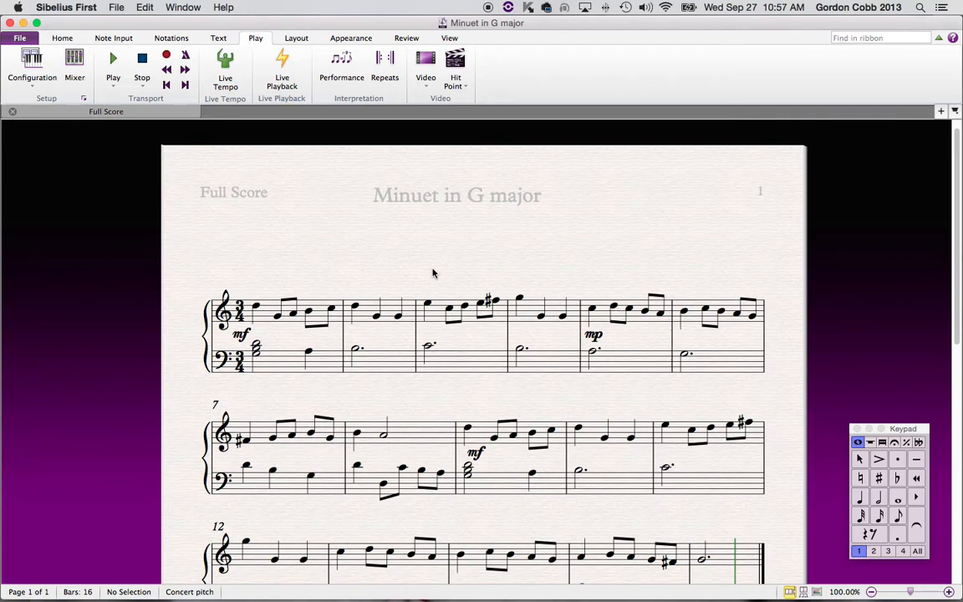
pyautogui.scroll(-2, 433, 274)
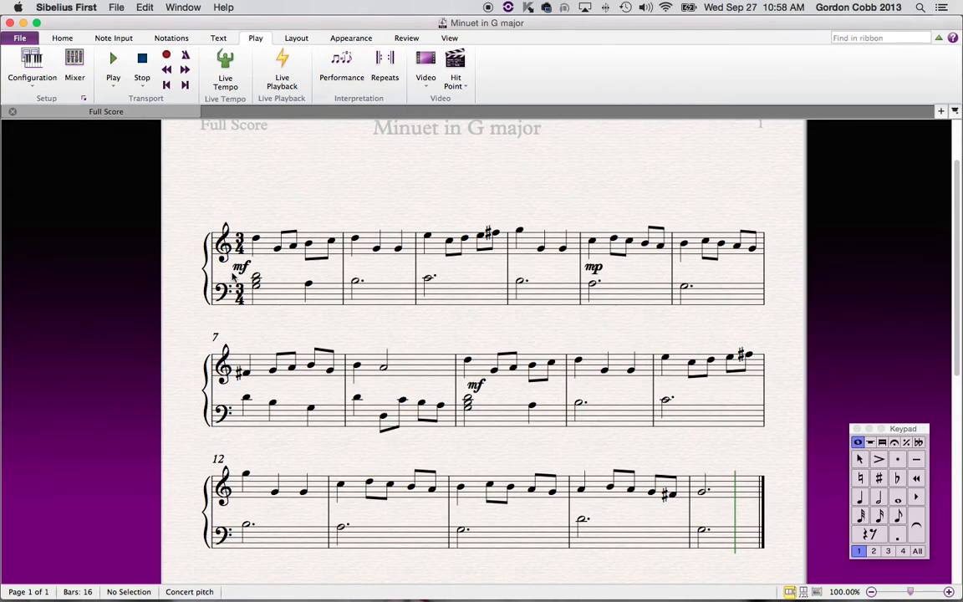
pyautogui.click(115, 6)
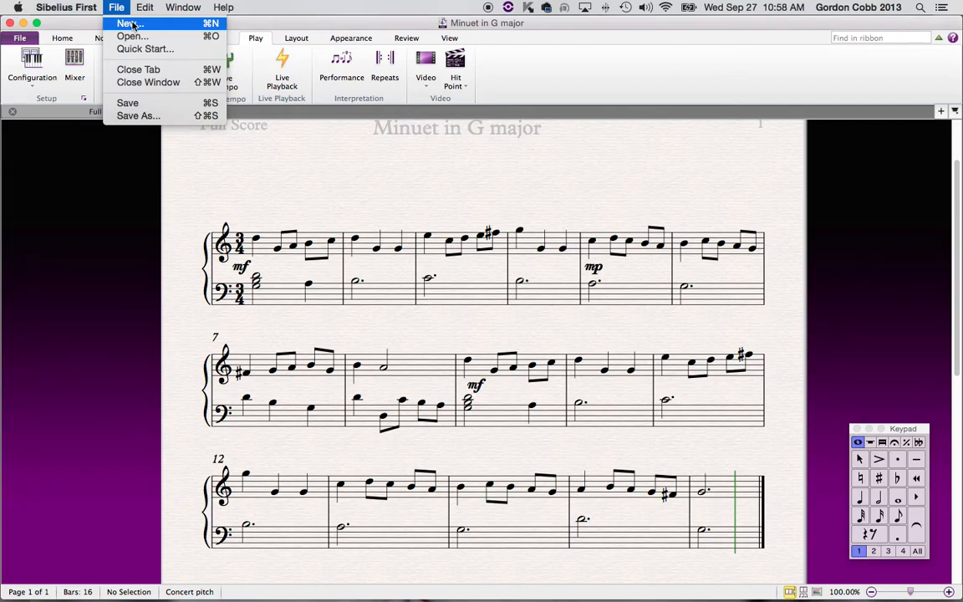
# - Start a new score, browse the Score Starter genres, then return to Solo Instruments' Piano template
pyautogui.click(132, 24)
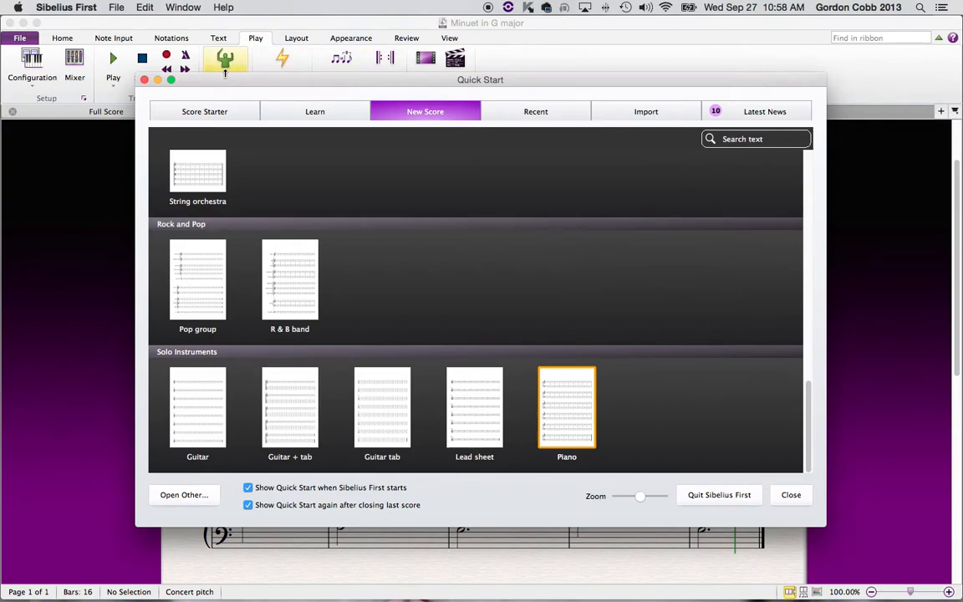
pyautogui.click(203, 111)
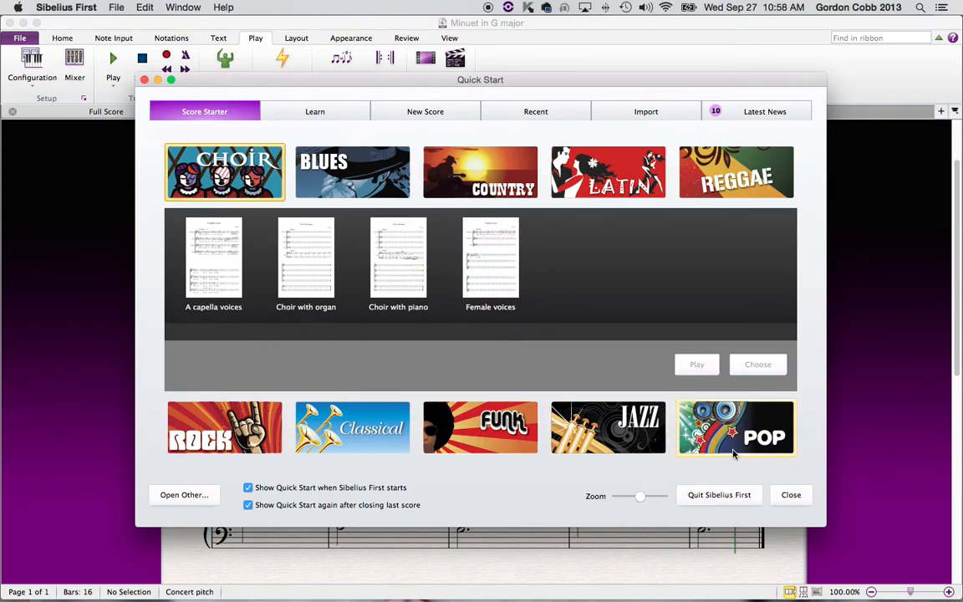
pyautogui.click(432, 111)
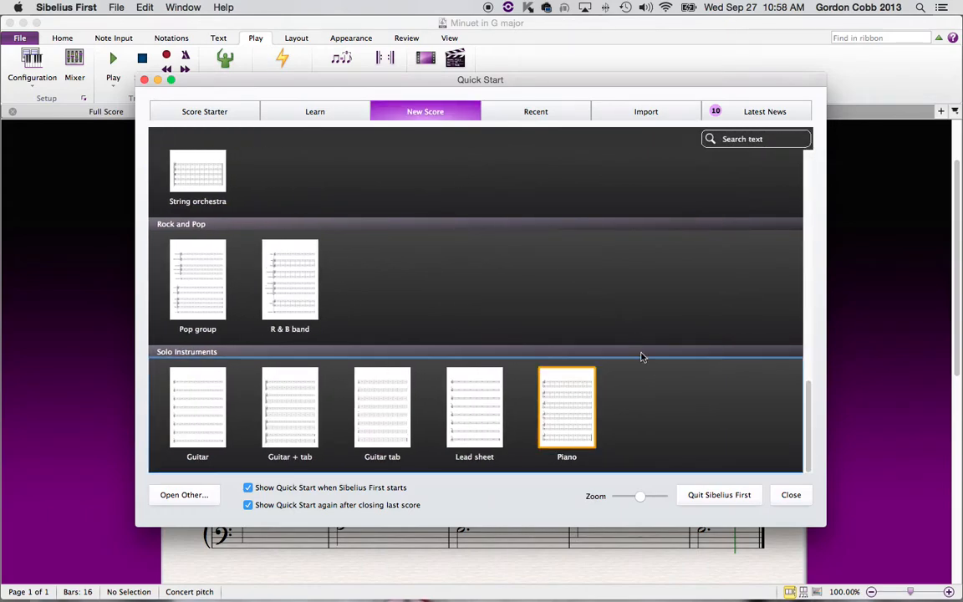
pyautogui.scroll(4, 657, 395)
pyautogui.scroll(10, 658, 394)
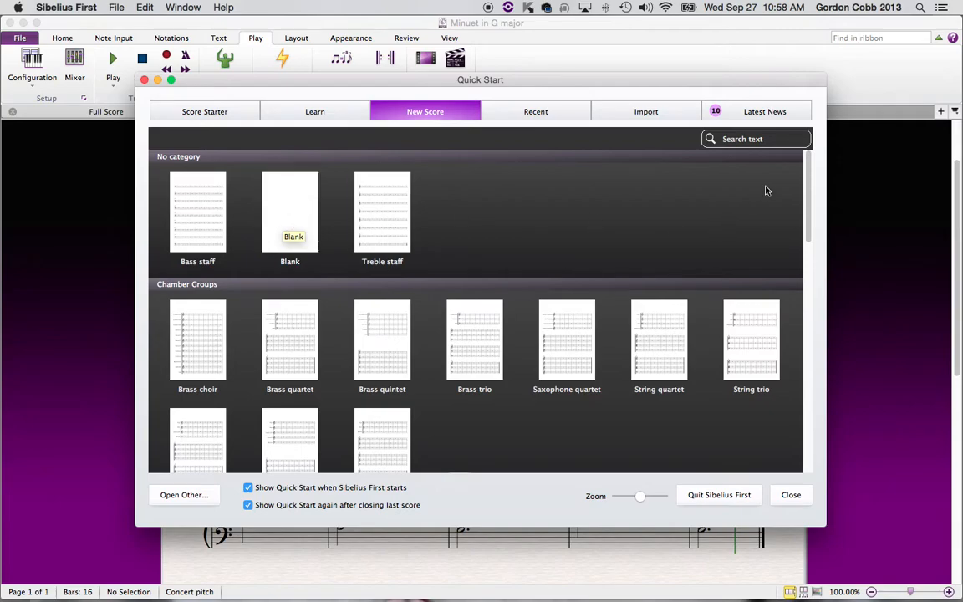
pyautogui.scroll(-5, 778, 251)
pyautogui.scroll(-10, 796, 292)
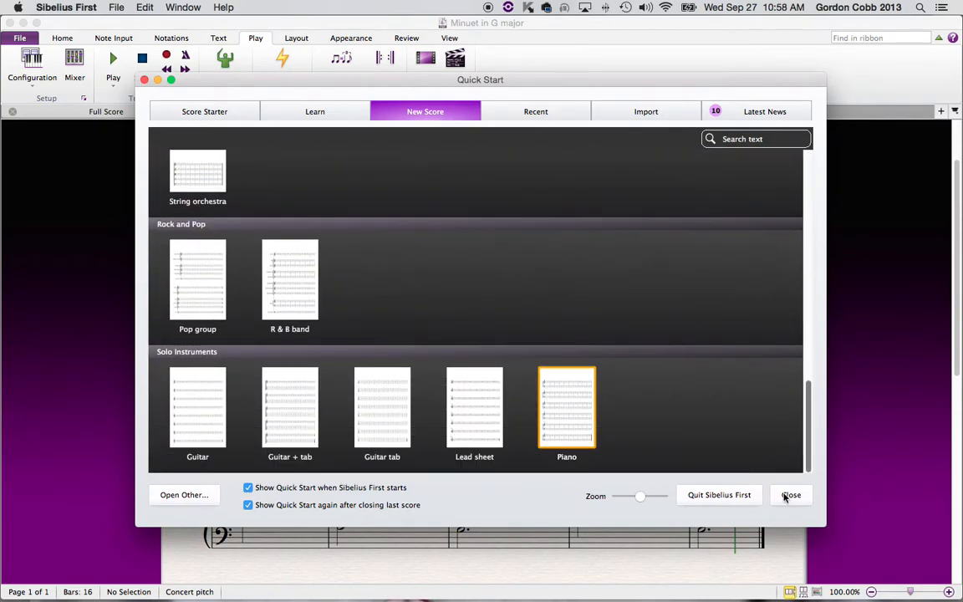
# - Create a blank piano score and save it to the Desktop as 'Minuet in G' plus the composer's name
pyautogui.click(564, 411)
pyautogui.doubleClick(563, 411)
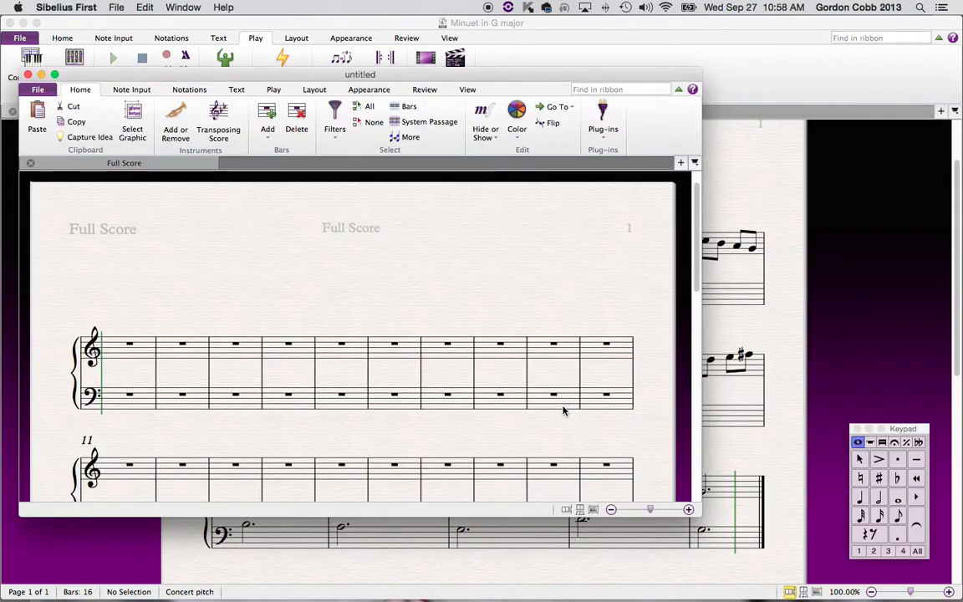
pyautogui.click(118, 7)
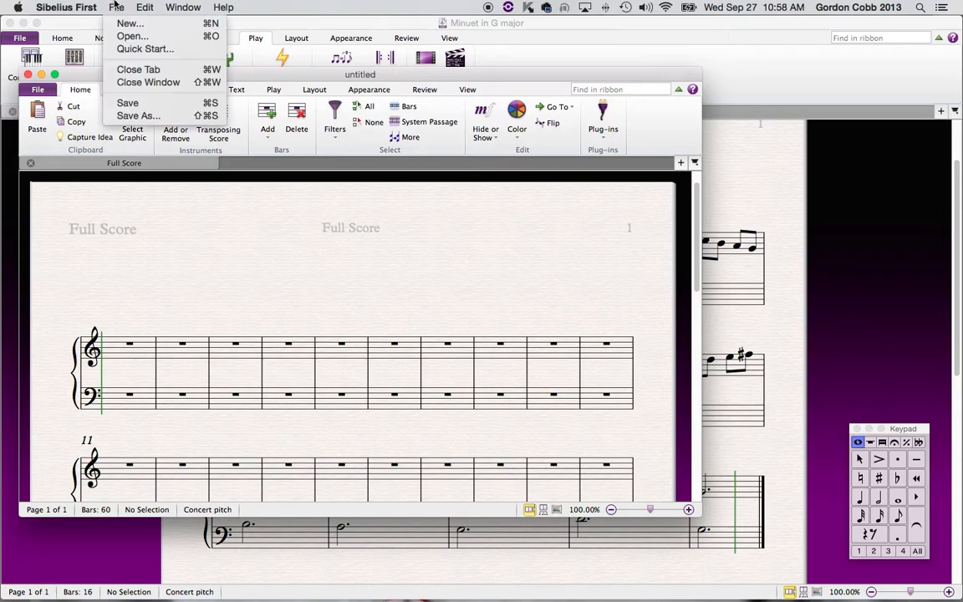
pyautogui.click(134, 115)
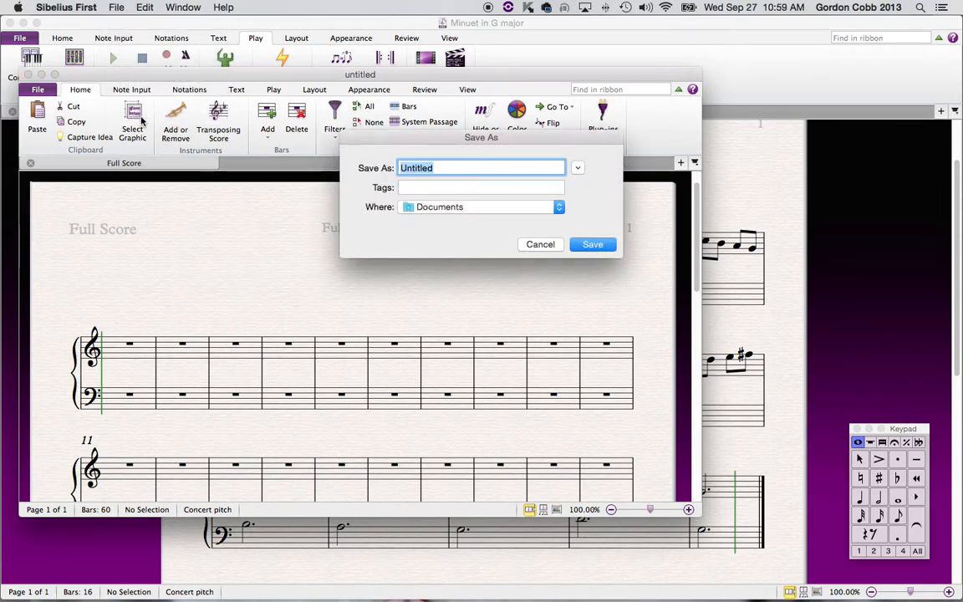
pyautogui.write('Minuet ')
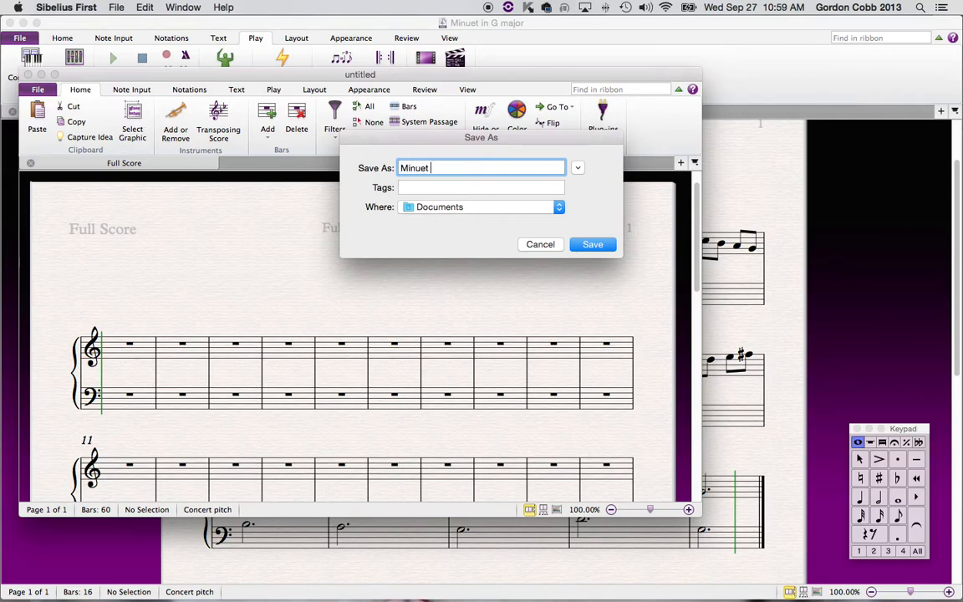
pyautogui.write('in G G ordon Cobb')
pyautogui.click(577, 168)
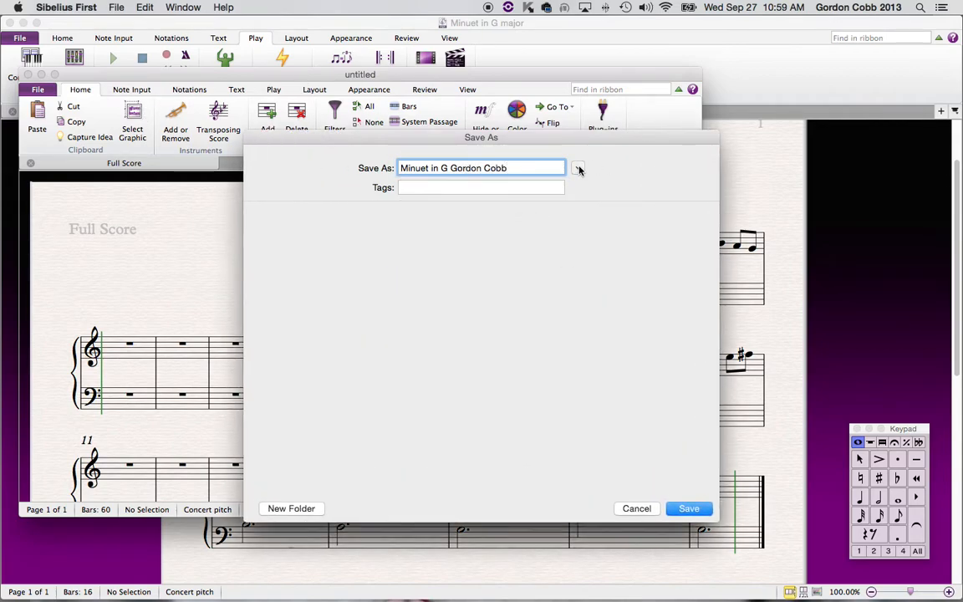
pyautogui.click(287, 281)
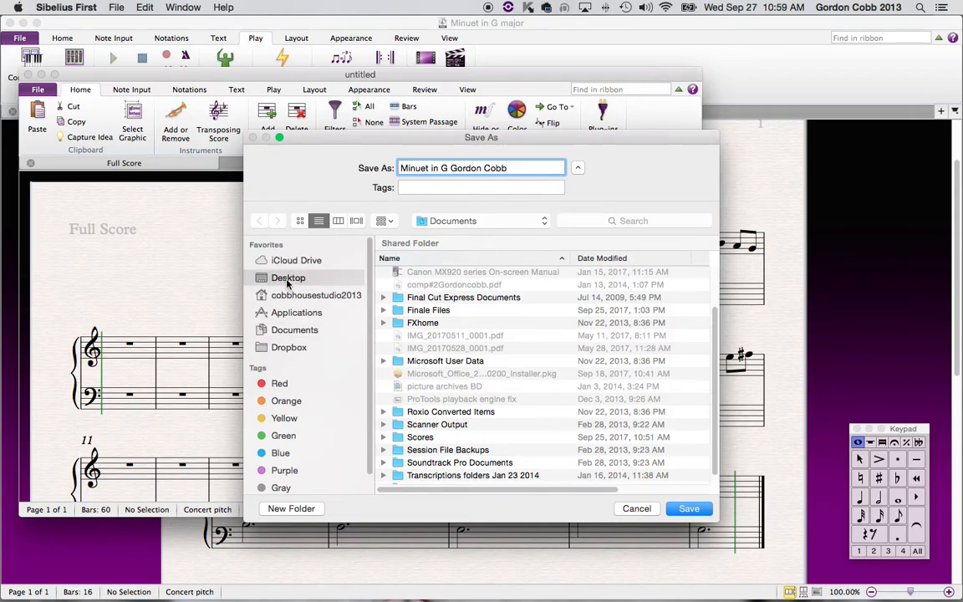
pyautogui.click(692, 510)
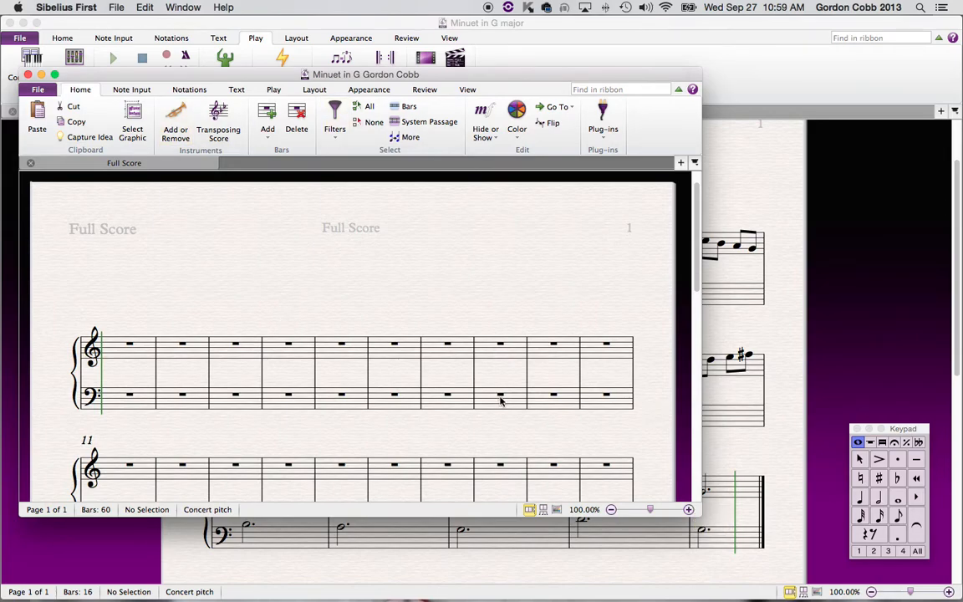
# - Minimize the original Minuet in G major score and enlarge the new score window at the top left
pyautogui.moveTo(699, 515); pyautogui.dragTo(697, 598)
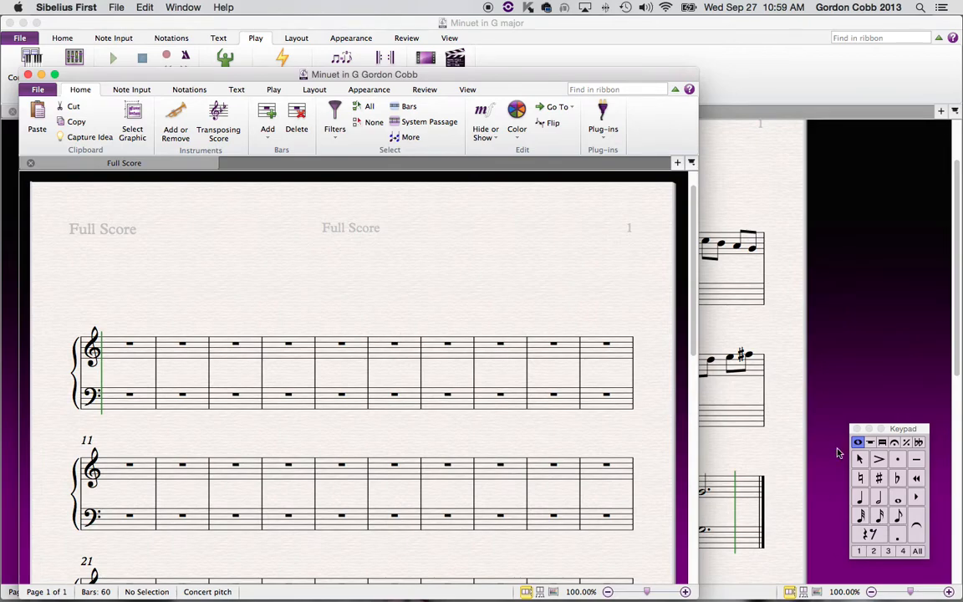
pyautogui.moveTo(903, 429); pyautogui.dragTo(752, 360)
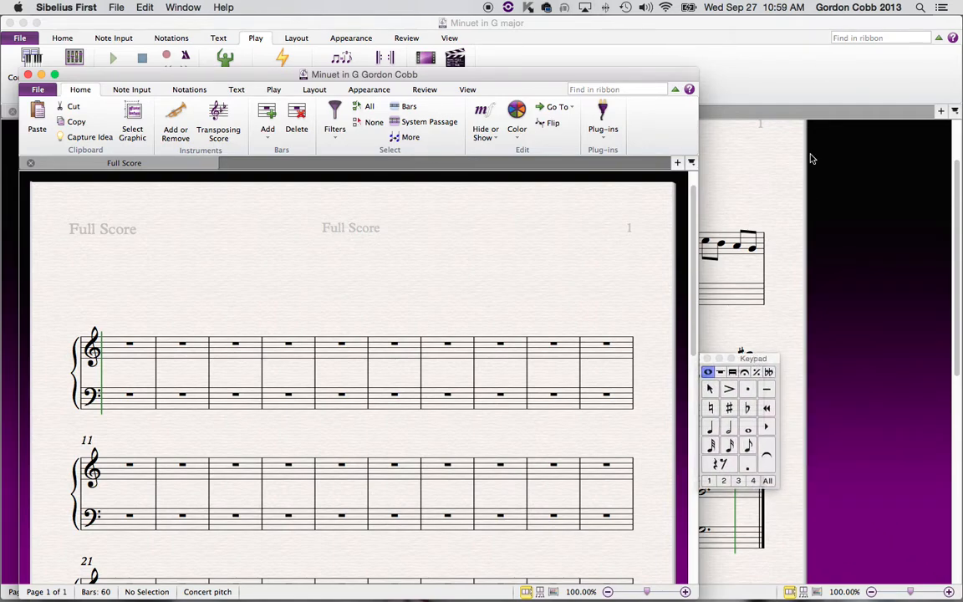
pyautogui.click(834, 146)
pyautogui.click(23, 23)
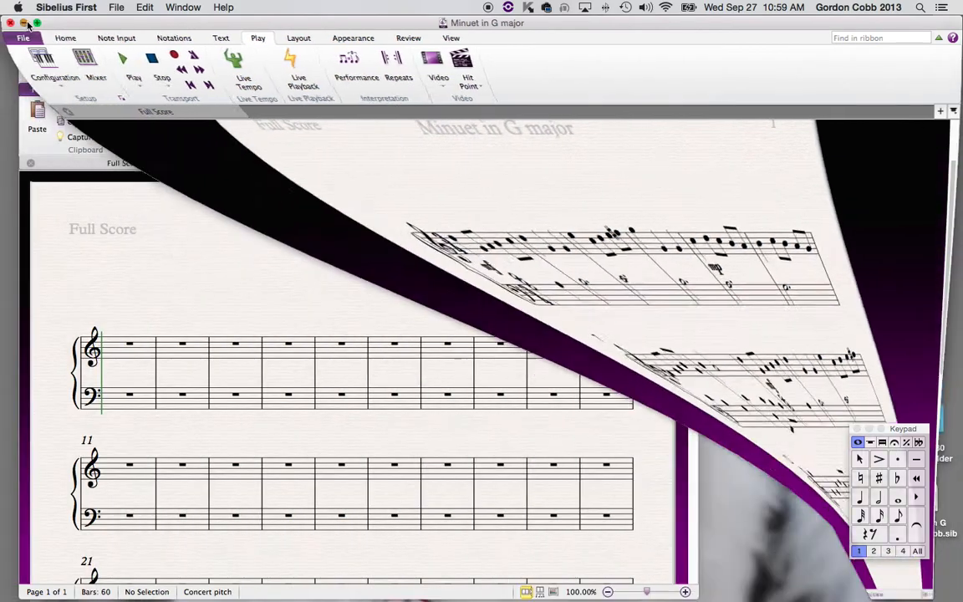
pyautogui.moveTo(465, 75); pyautogui.dragTo(447, 18)
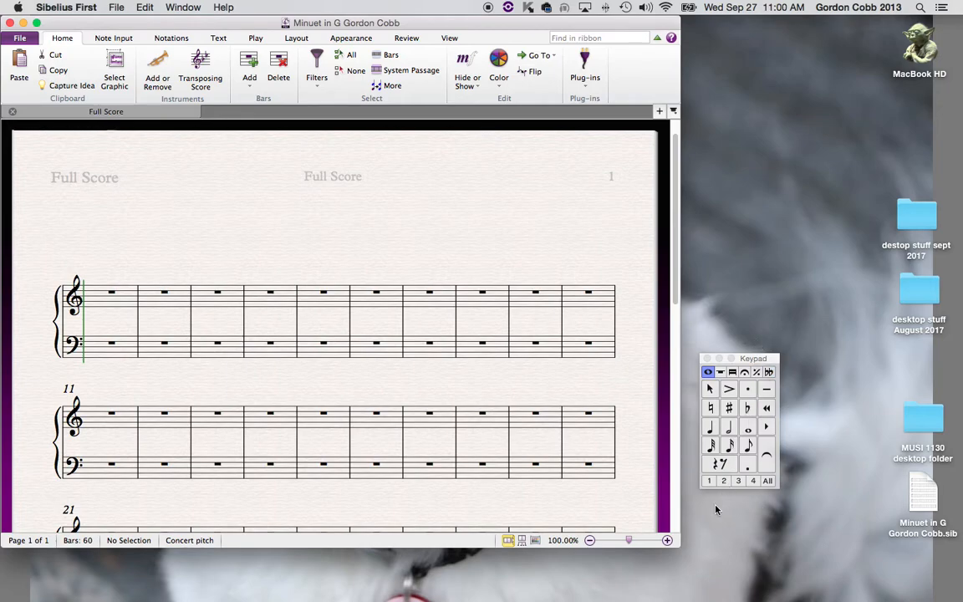
pyautogui.moveTo(679, 545); pyautogui.dragTo(958, 600)
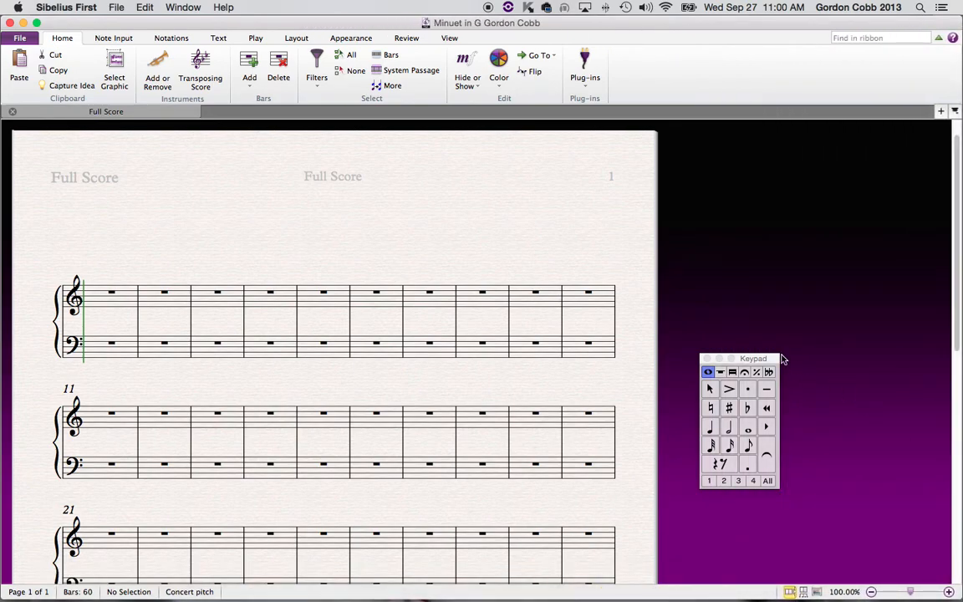
# - Reposition the Keypad beside the score and choose quarter-note duration
pyautogui.moveTo(763, 358); pyautogui.dragTo(721, 287)
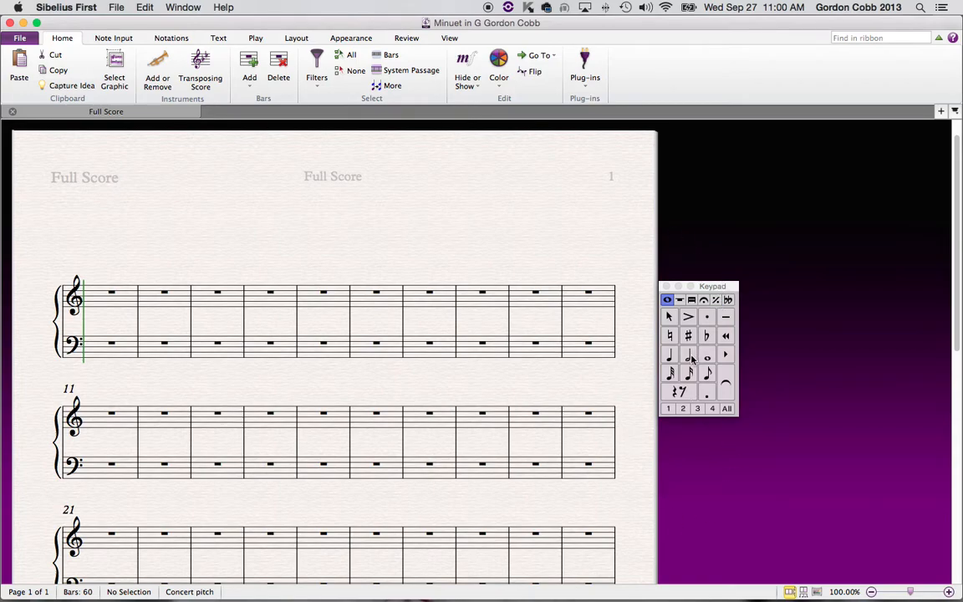
pyautogui.moveTo(714, 286); pyautogui.dragTo(714, 351)
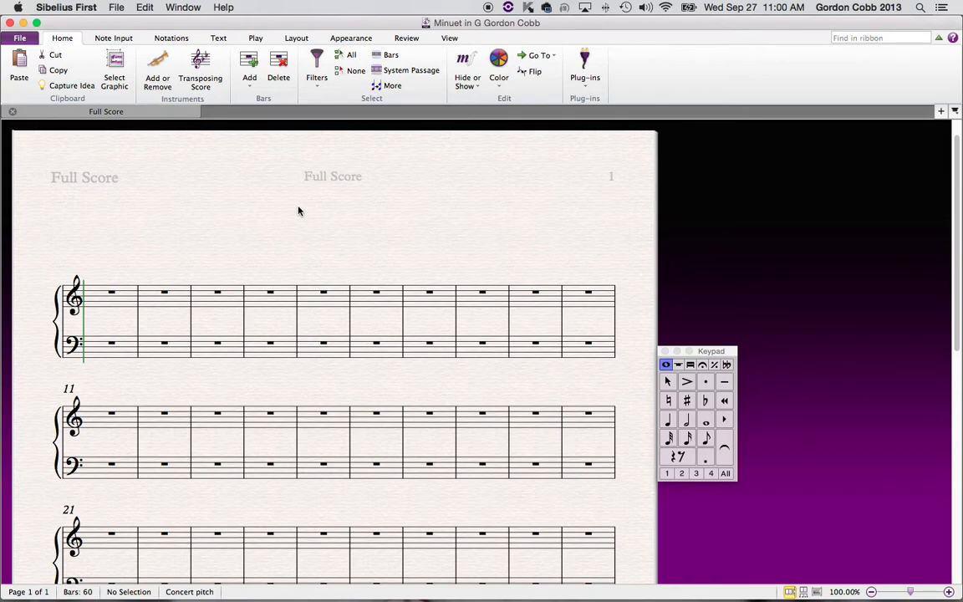
pyautogui.press('4')
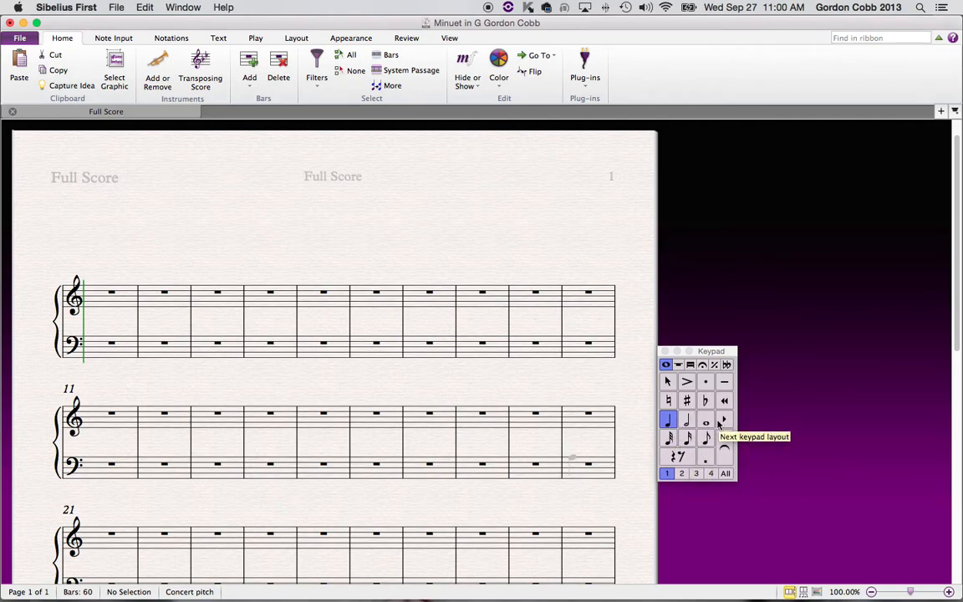
# - Try the Keypad's half, whole, eighth and sixteenth note lengths and toggle staccato on and off
pyautogui.click(688, 422)
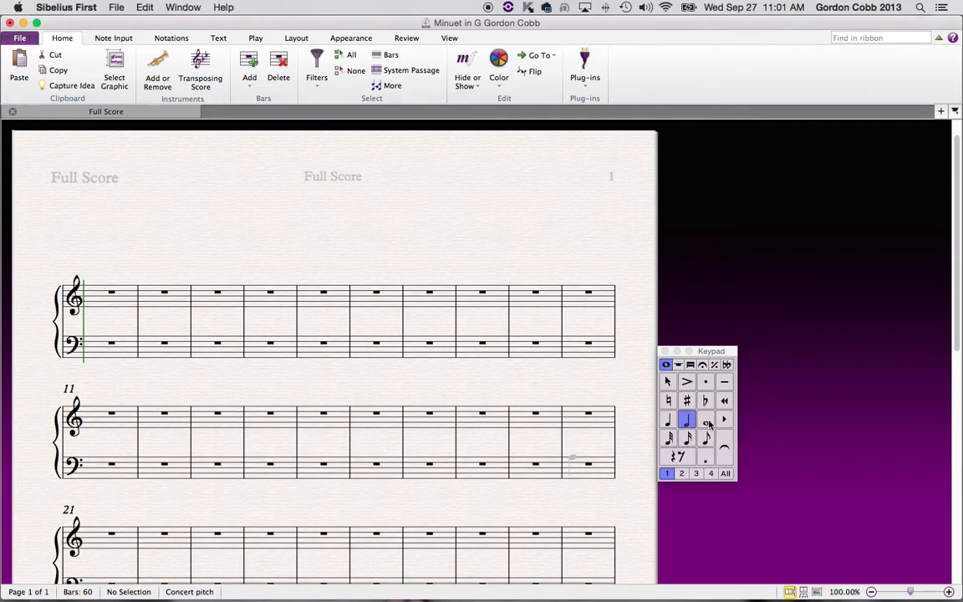
pyautogui.click(706, 422)
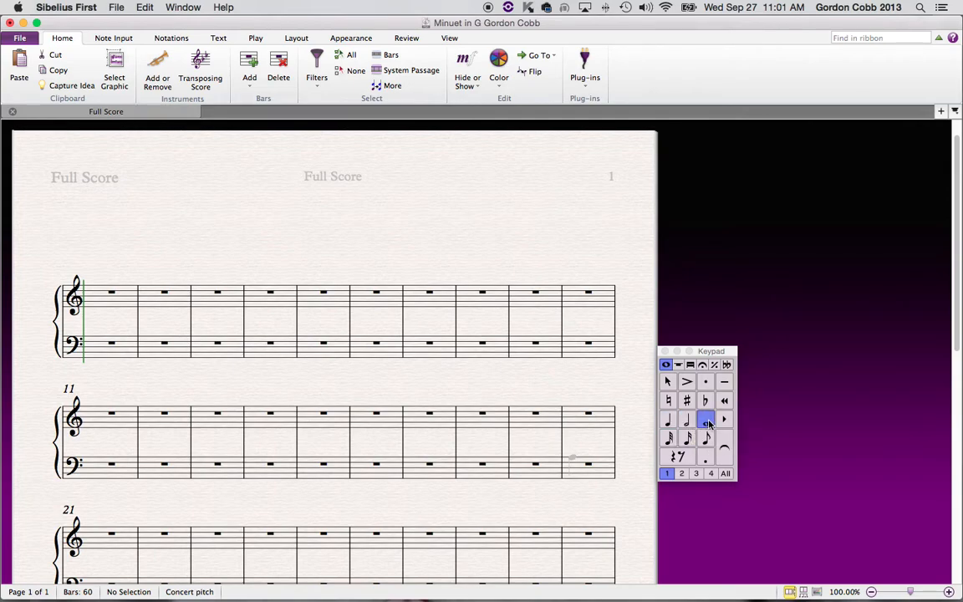
pyautogui.click(707, 438)
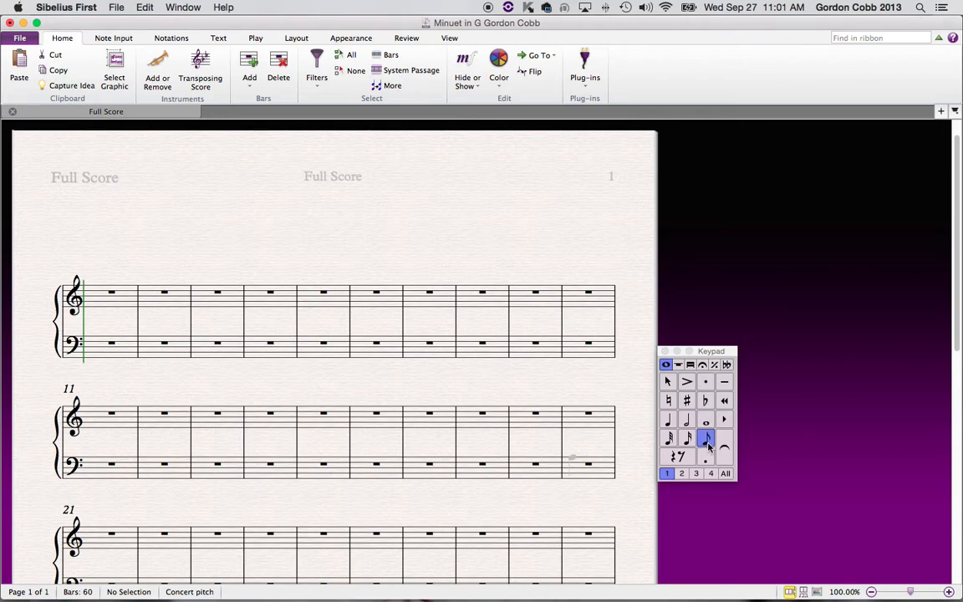
pyautogui.click(688, 439)
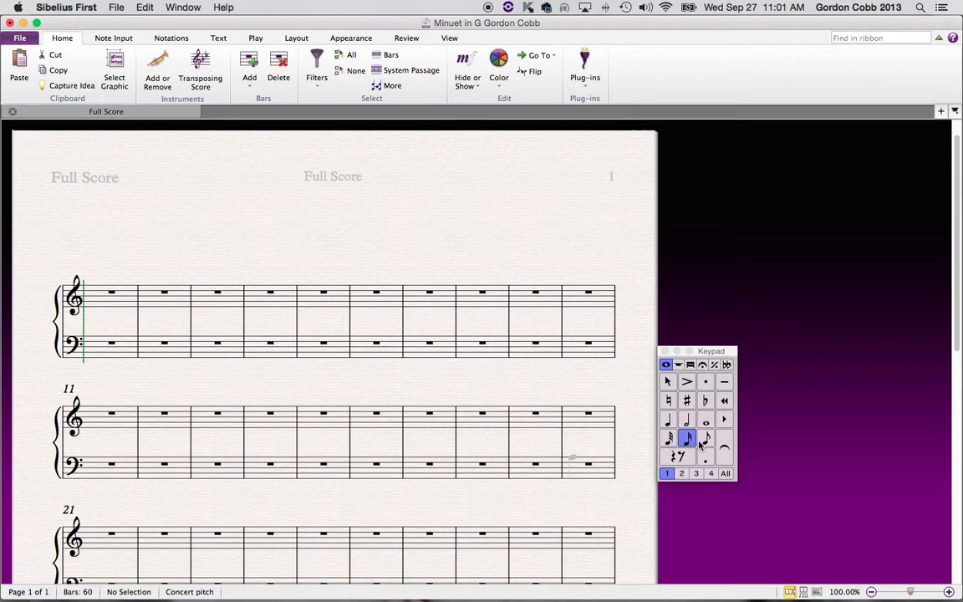
pyautogui.click(708, 382)
pyautogui.click(708, 383)
# - Add then remove a rhythm dot, and enter a quarter-note G at the start of bar 1
pyautogui.press('.')
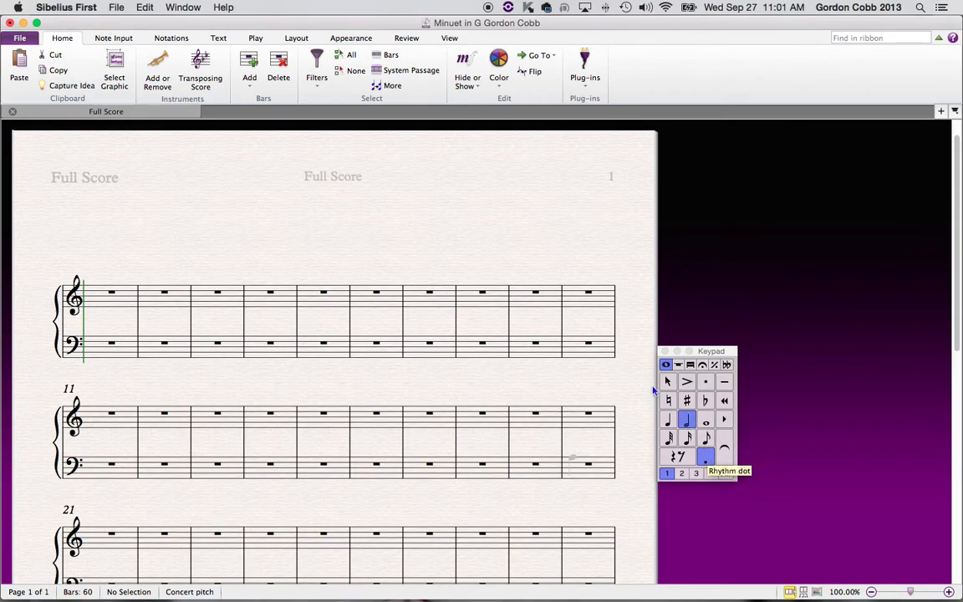
pyautogui.click(707, 460)
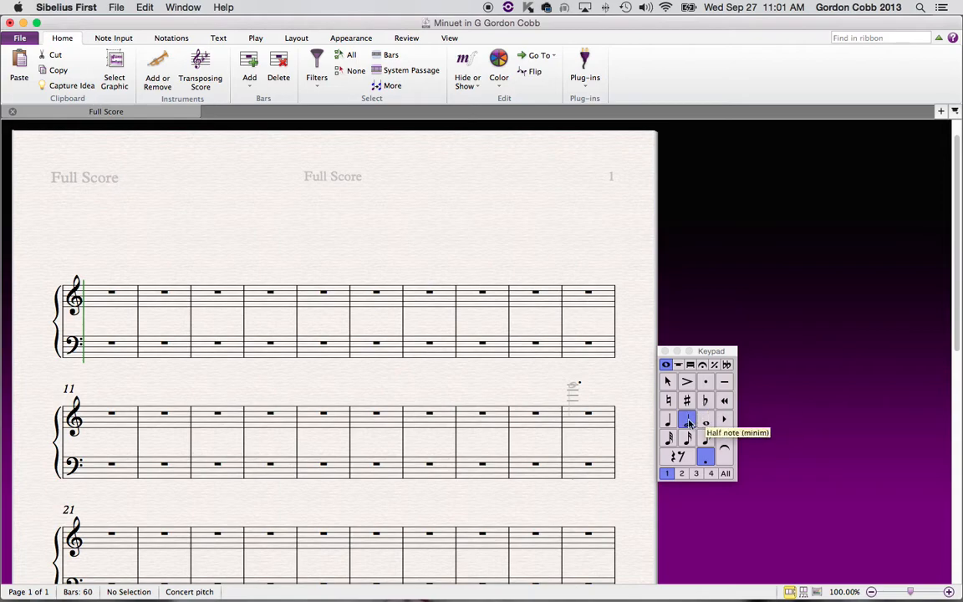
pyautogui.click(706, 457)
pyautogui.click(668, 421)
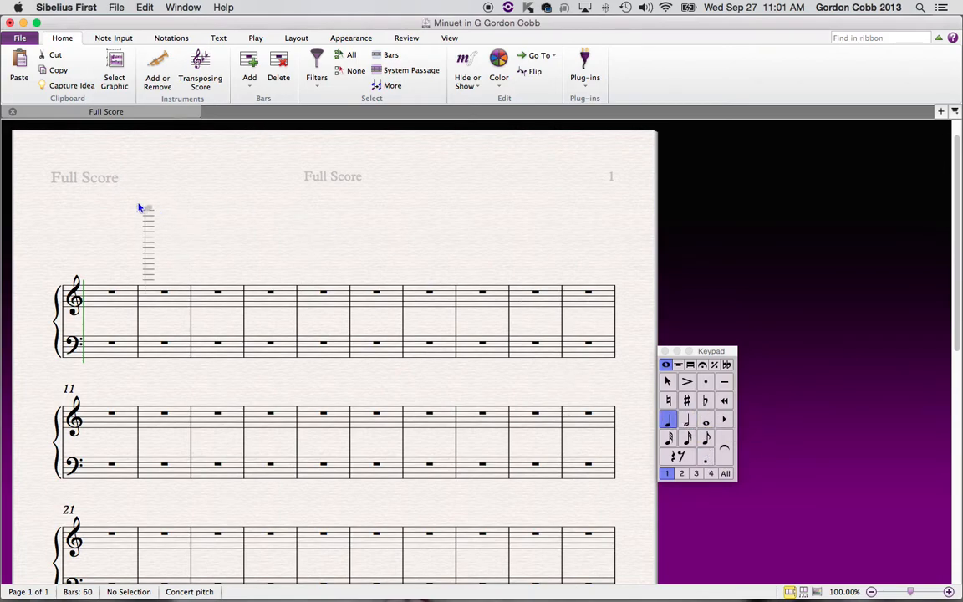
pyautogui.click(95, 304)
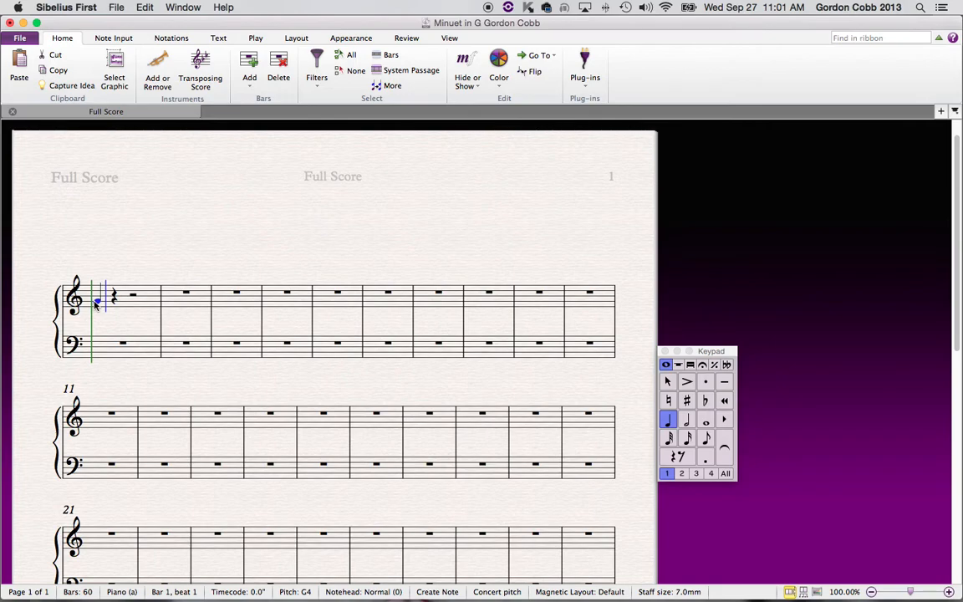
# - Raise bar 1's first note to D, then add eighth notes G, A, B and C
pyautogui.press('Up')
pyautogui.press('Up')
pyautogui.press('Down')
pyautogui.press('Down')
pyautogui.press('Up')
pyautogui.press('Up')
pyautogui.press('Up')
pyautogui.press('Up')
pyautogui.click(707, 439)
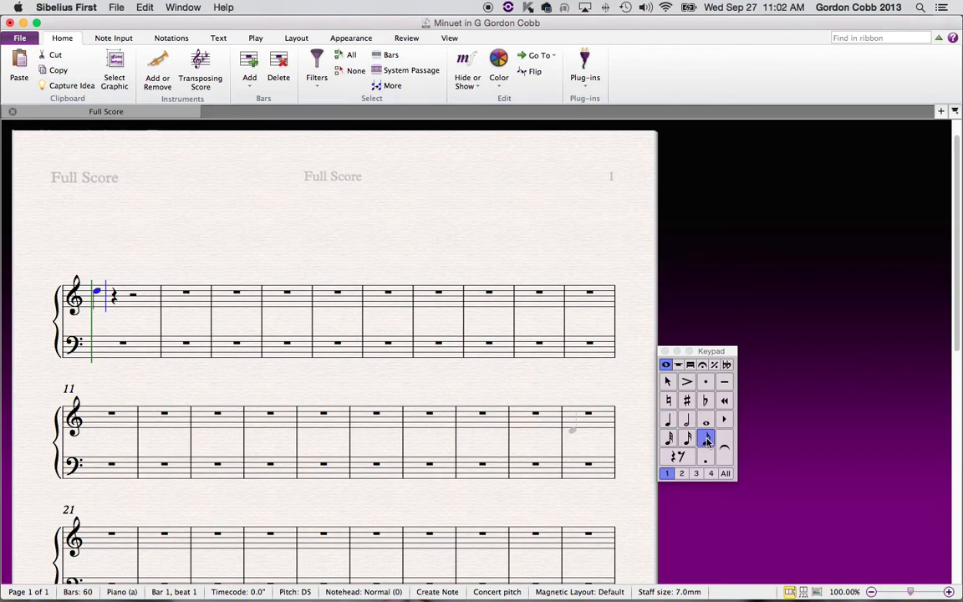
pyautogui.click(117, 302)
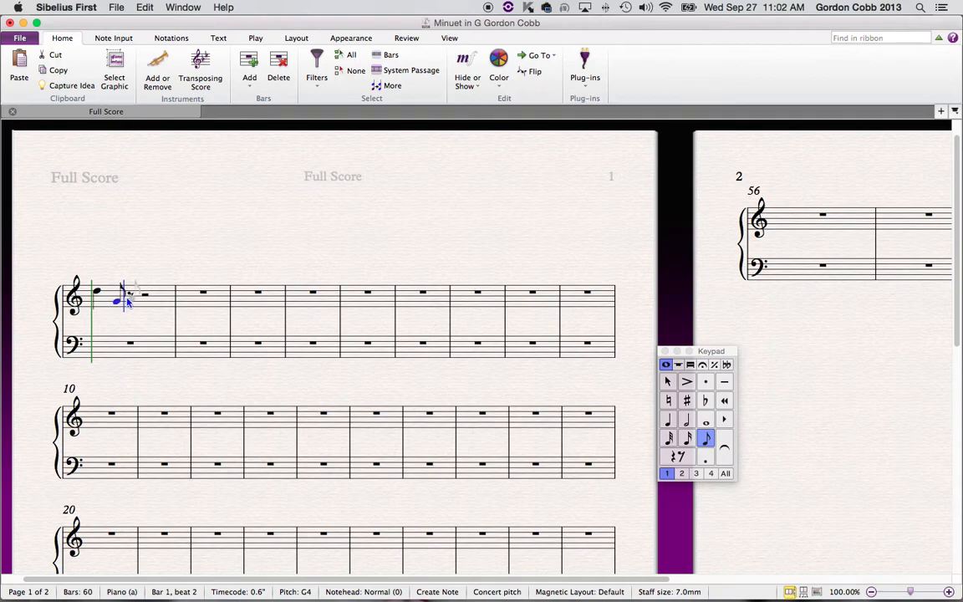
pyautogui.click(131, 299)
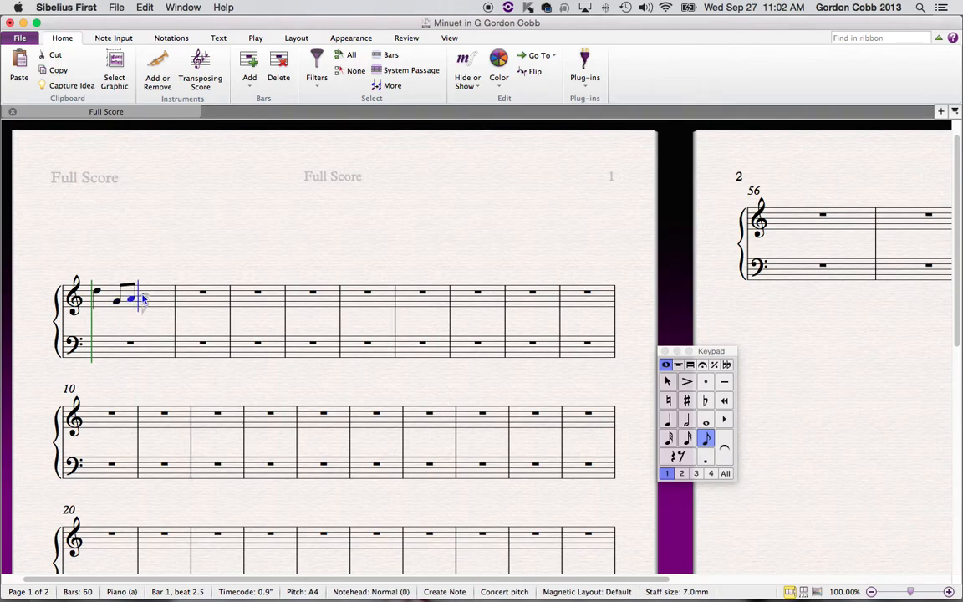
pyautogui.click(147, 297)
pyautogui.click(158, 298)
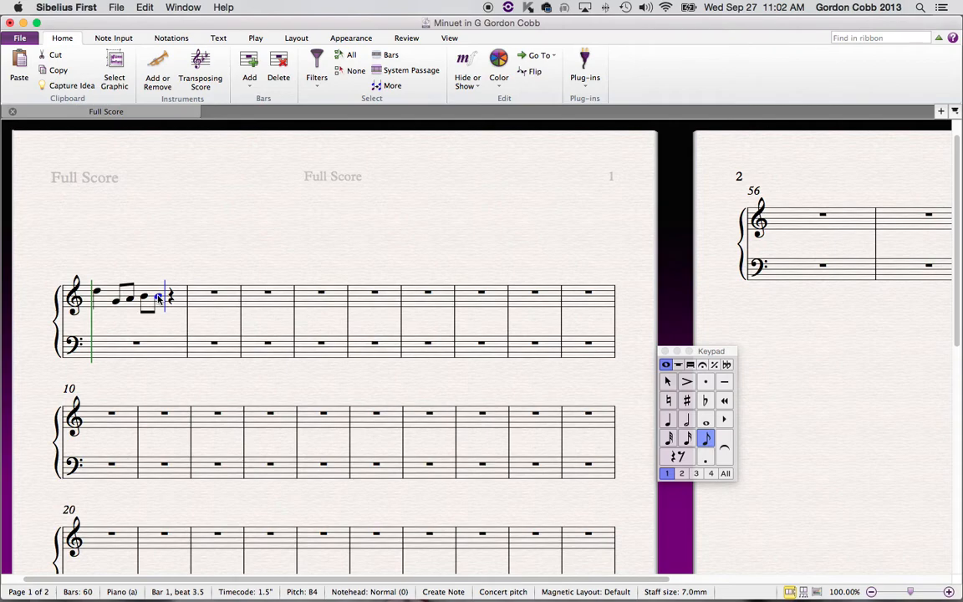
pyautogui.press('Up')
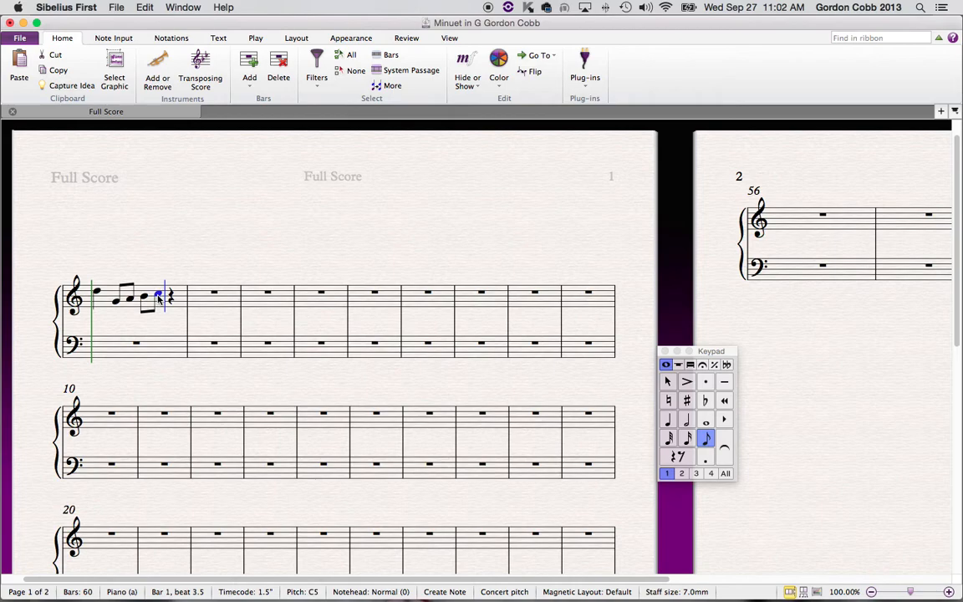
# - End bar 1 with a quarter-note D and start bar 2 with two quarter-note Gs
pyautogui.click(668, 421)
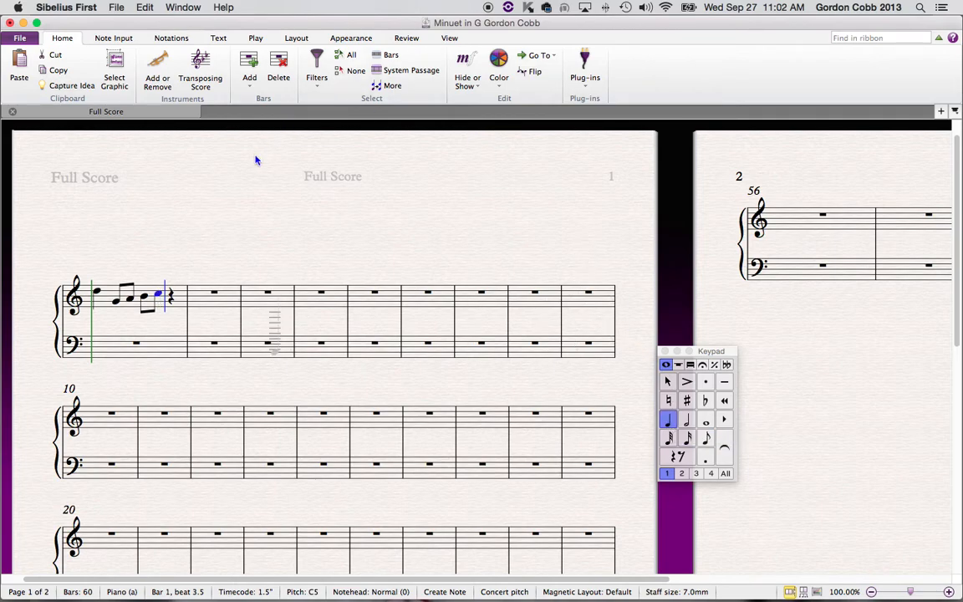
pyautogui.click(174, 293)
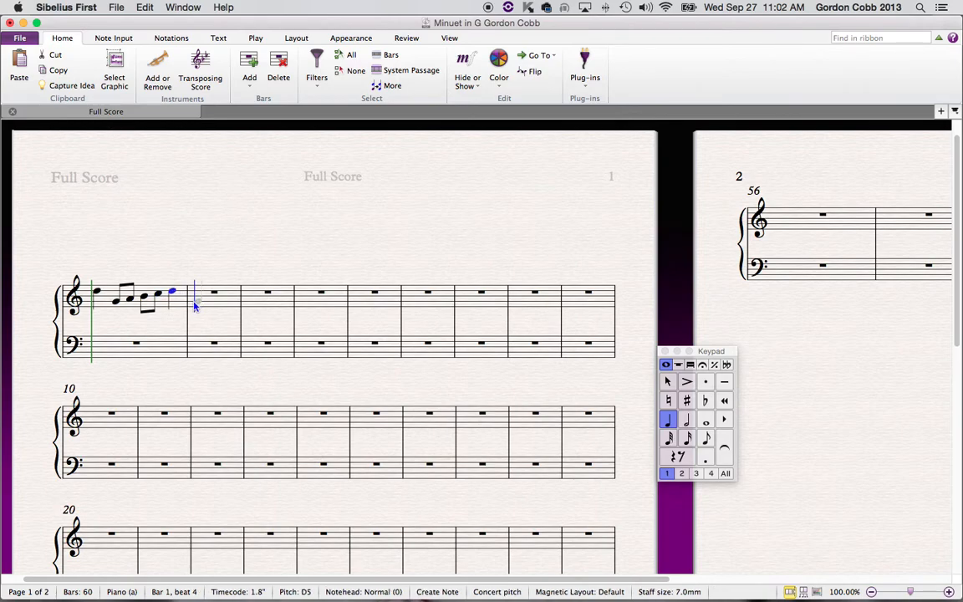
pyautogui.click(195, 301)
pyautogui.click(214, 301)
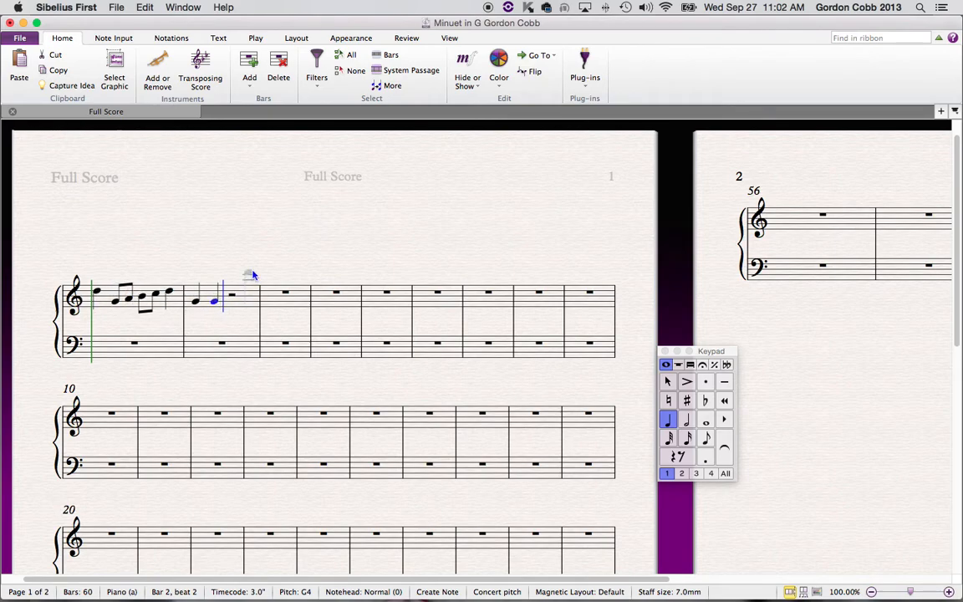
pyautogui.press('Escape')
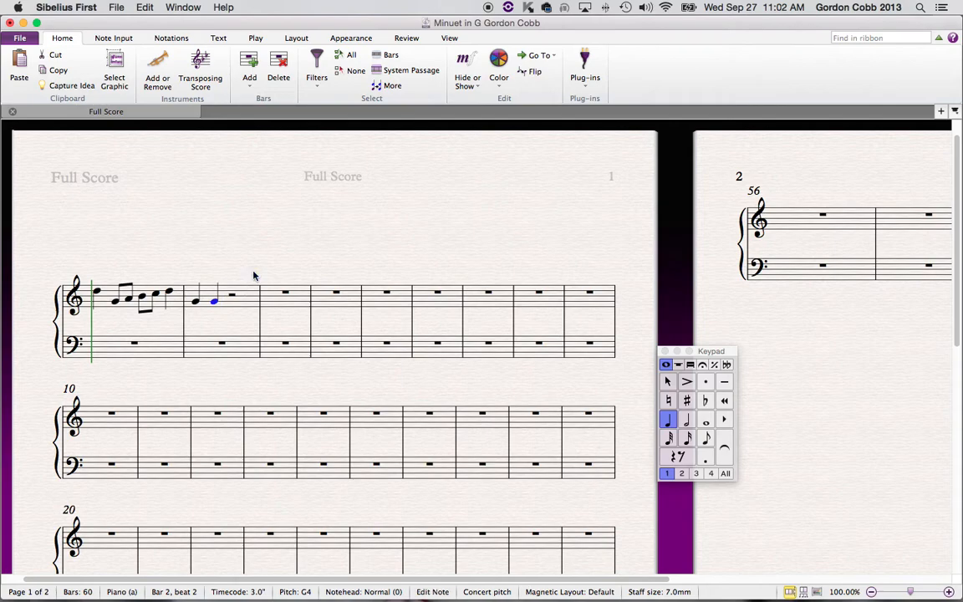
pyautogui.press('Escape')
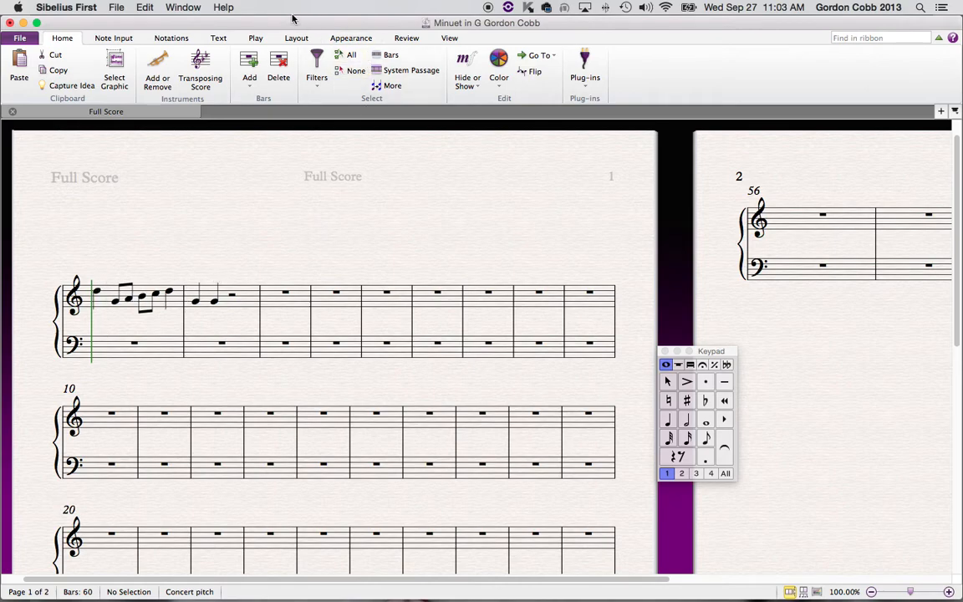
pyautogui.click(180, 38)
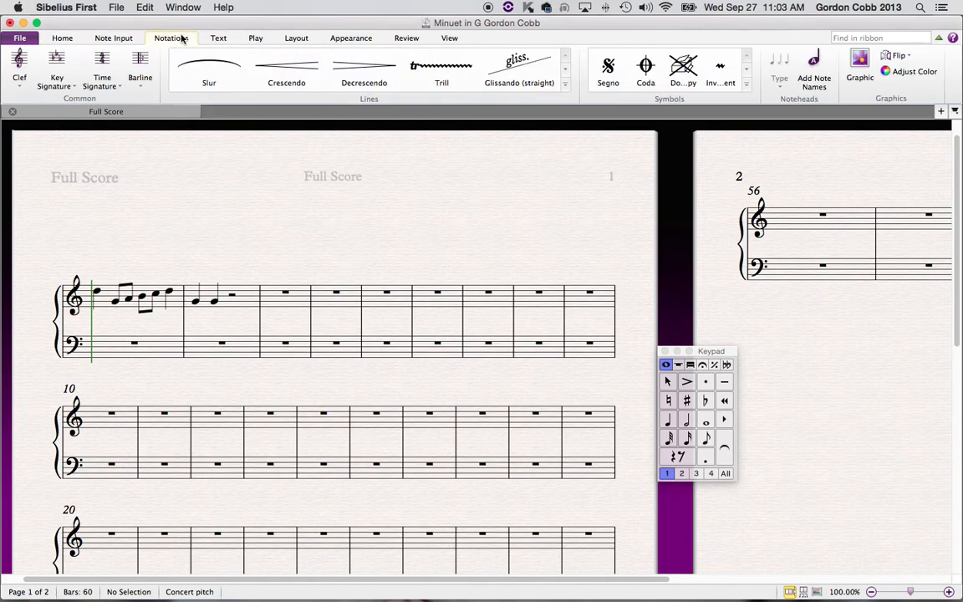
pyautogui.click(107, 60)
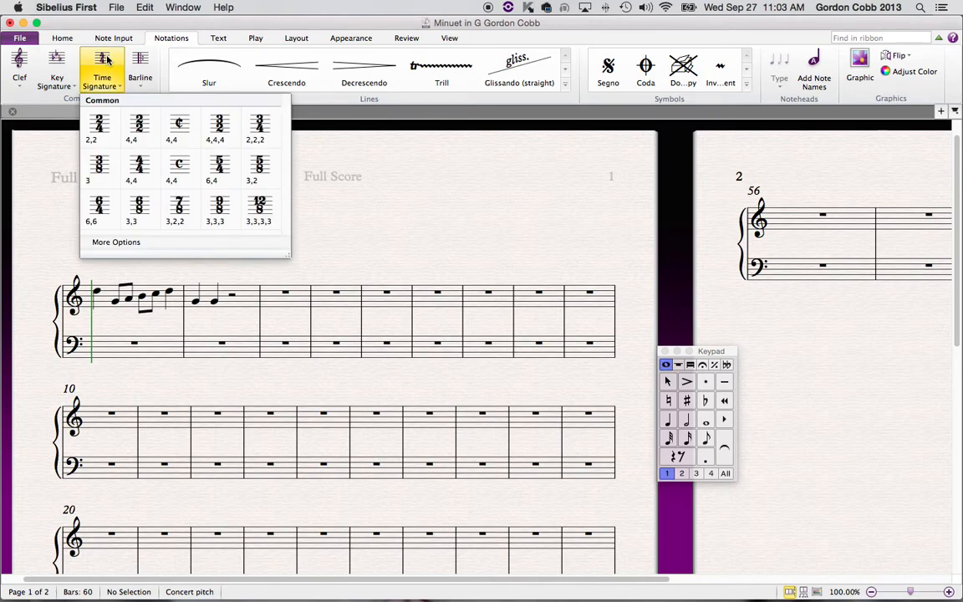
pyautogui.click(262, 127)
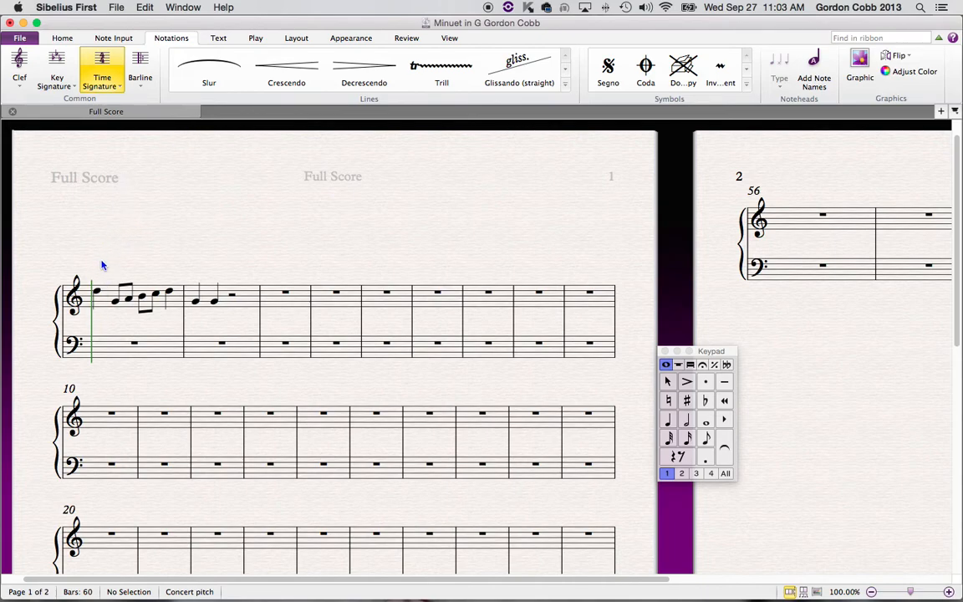
pyautogui.click(87, 302)
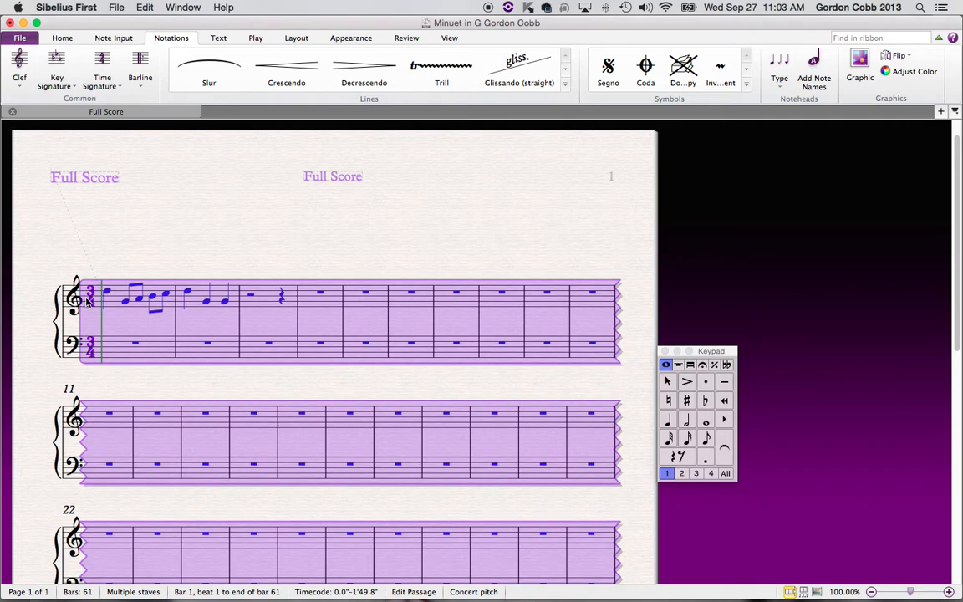
pyautogui.click(93, 241)
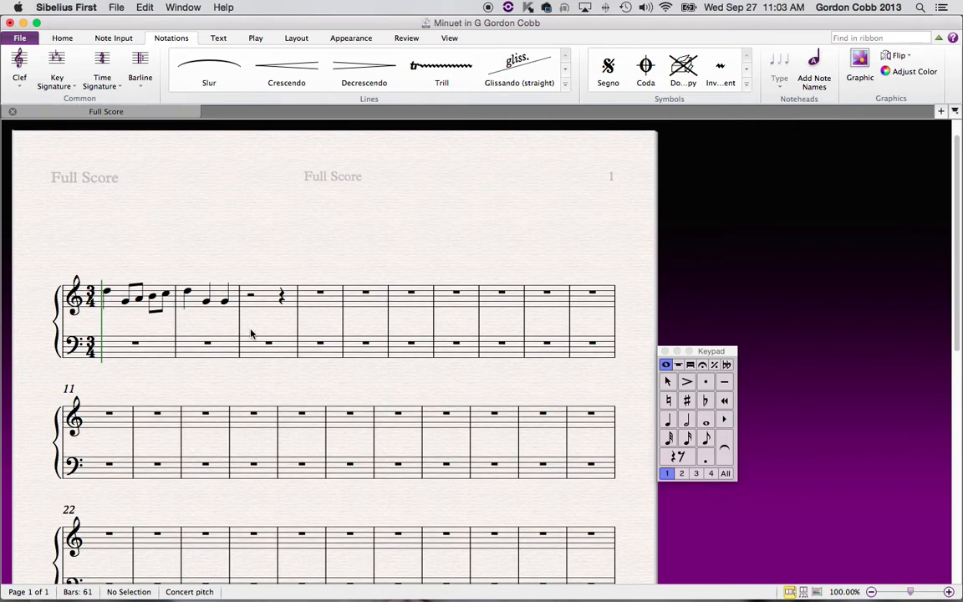
# - Fill bar 3 with a quarter-note E followed by eighth notes C, D, E, F
pyautogui.click(672, 422)
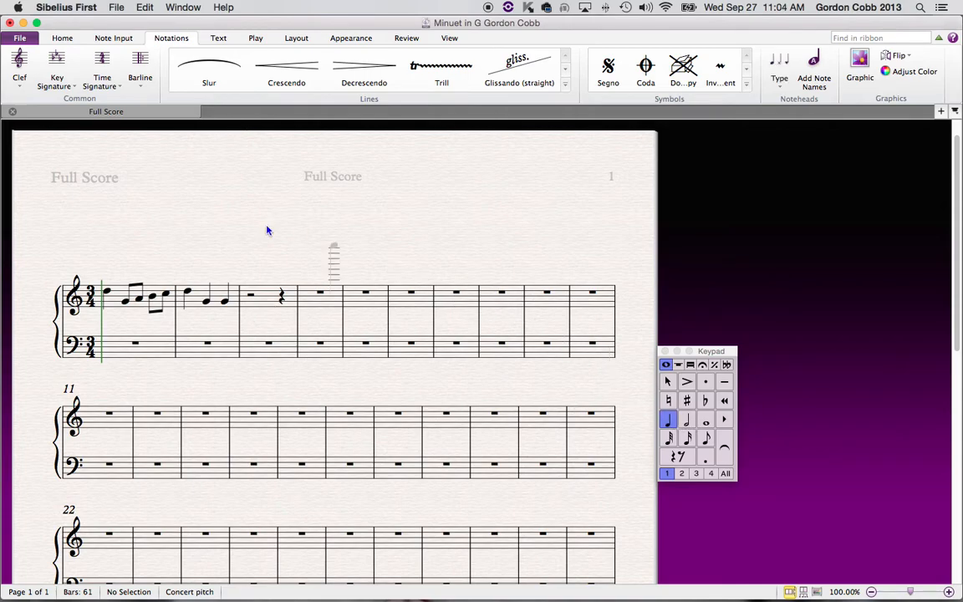
pyautogui.click(249, 290)
pyautogui.click(705, 438)
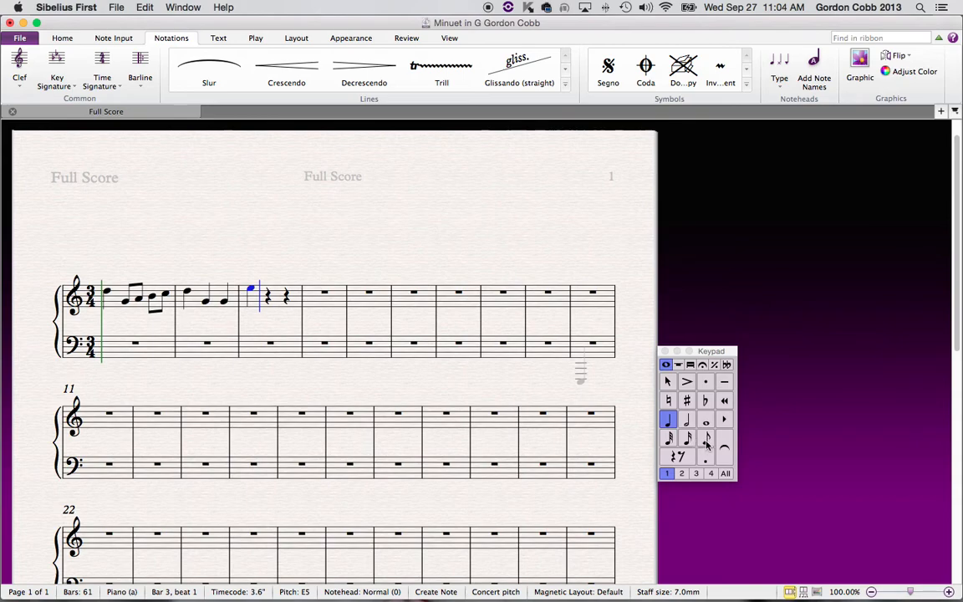
pyautogui.click(267, 298)
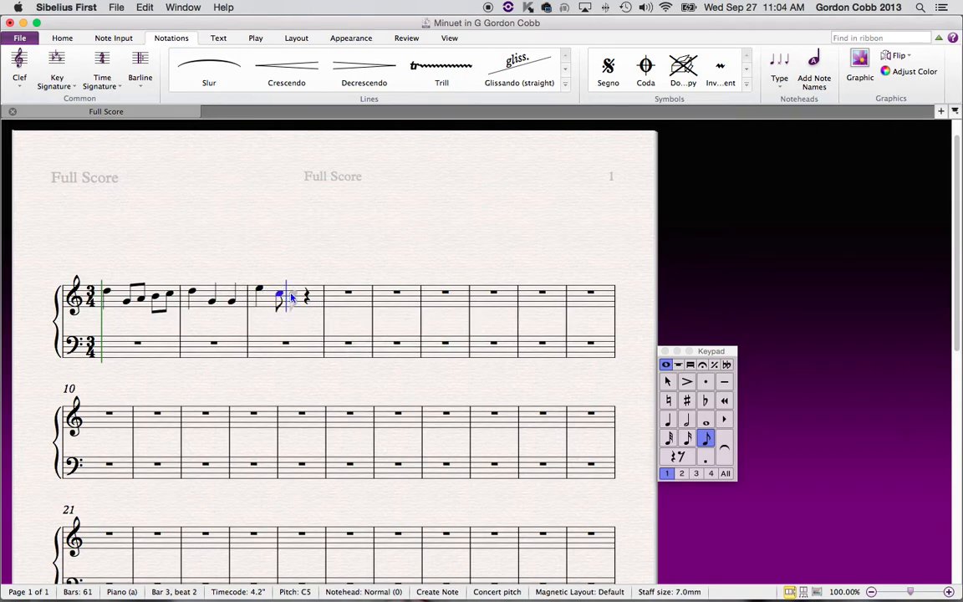
pyautogui.click(300, 294)
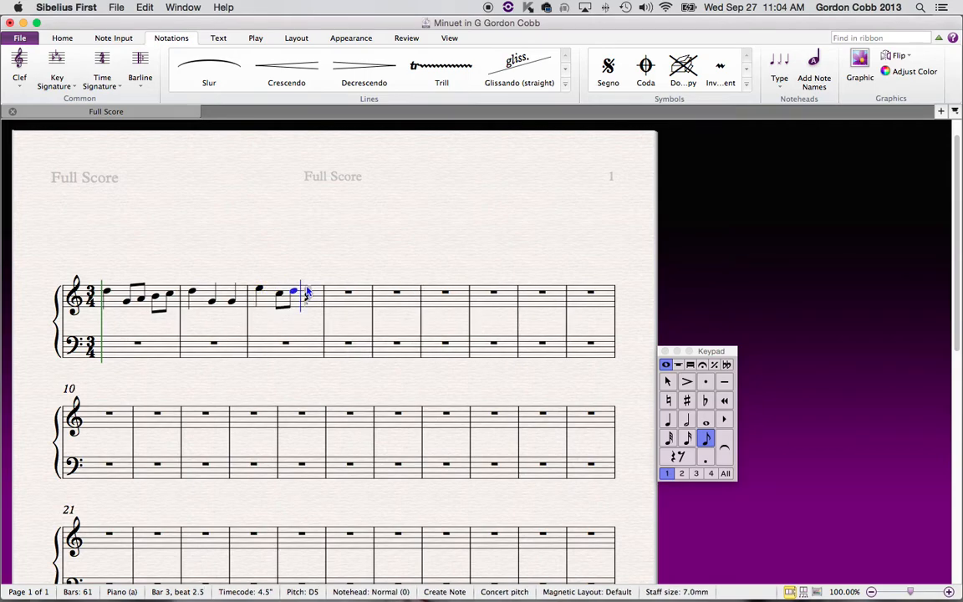
pyautogui.click(314, 289)
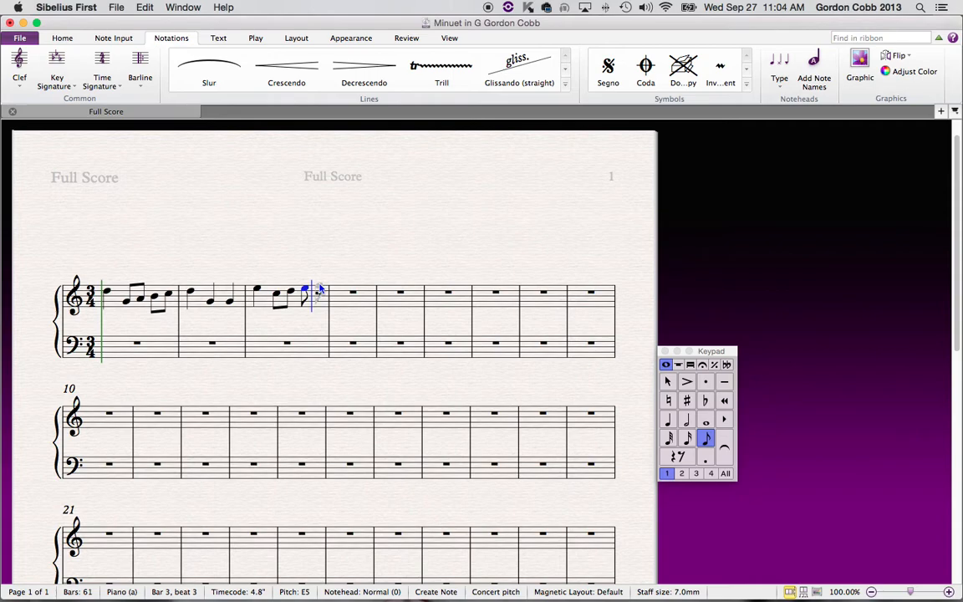
pyautogui.click(319, 287)
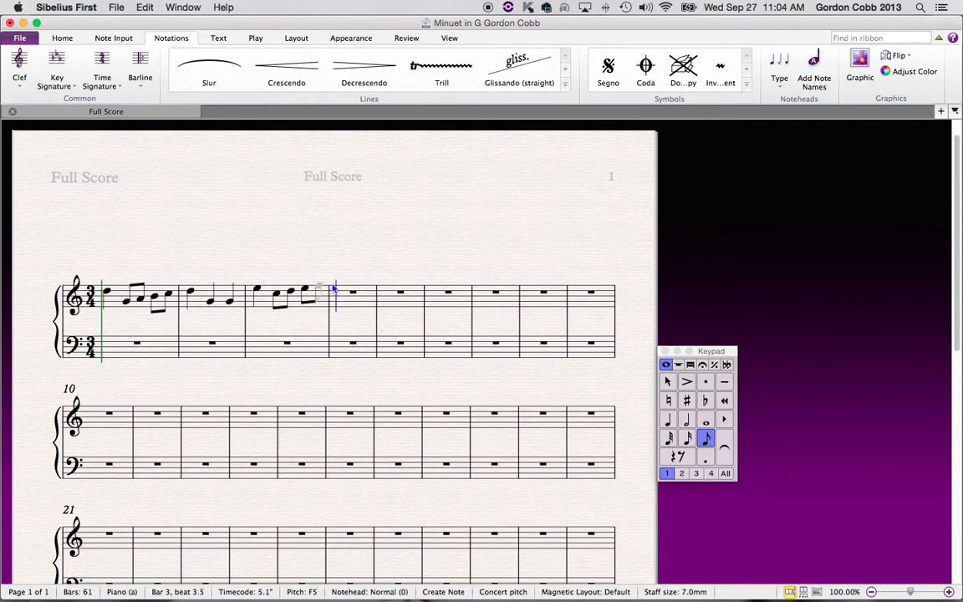
# - Fill bar 4 with quarter-note Gs (G5, G4, G4) and select bar 3's final F
pyautogui.click(669, 422)
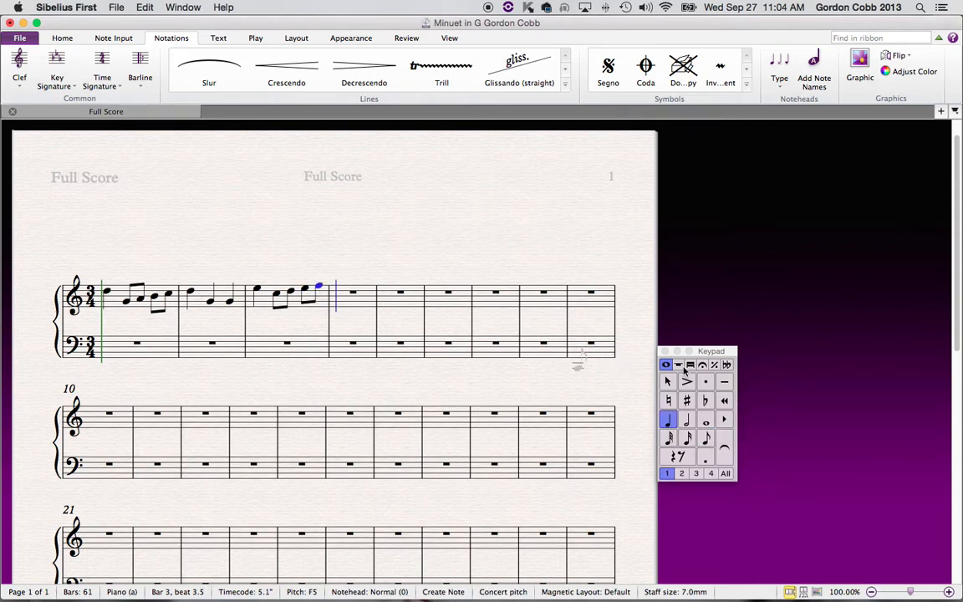
pyautogui.click(347, 285)
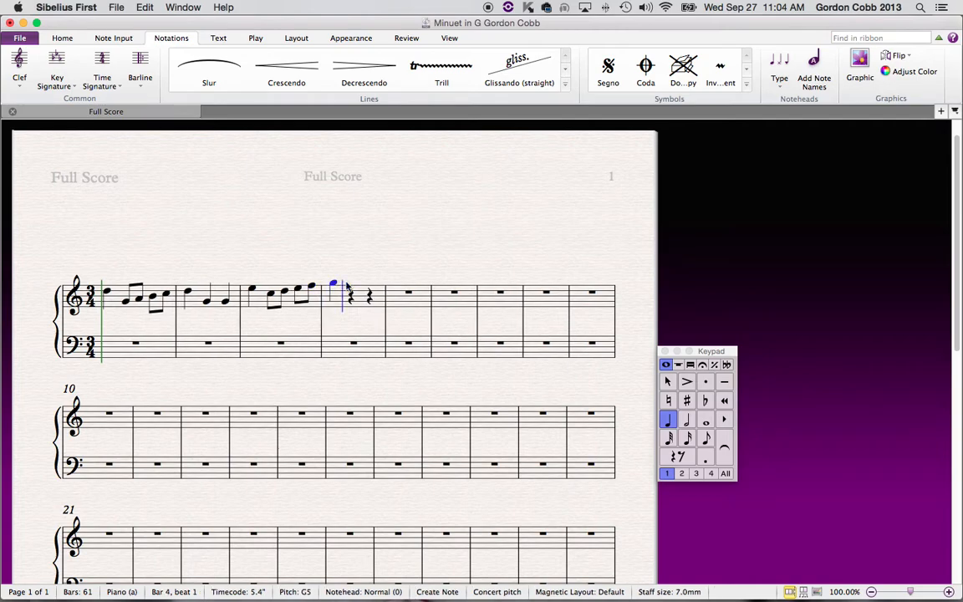
pyautogui.click(352, 300)
pyautogui.click(371, 303)
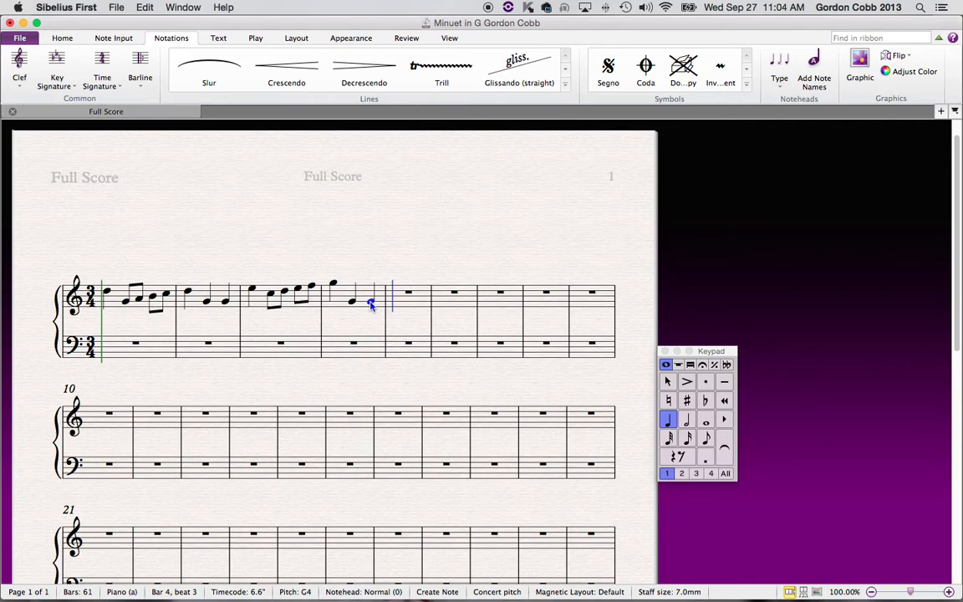
pyautogui.press('Escape')
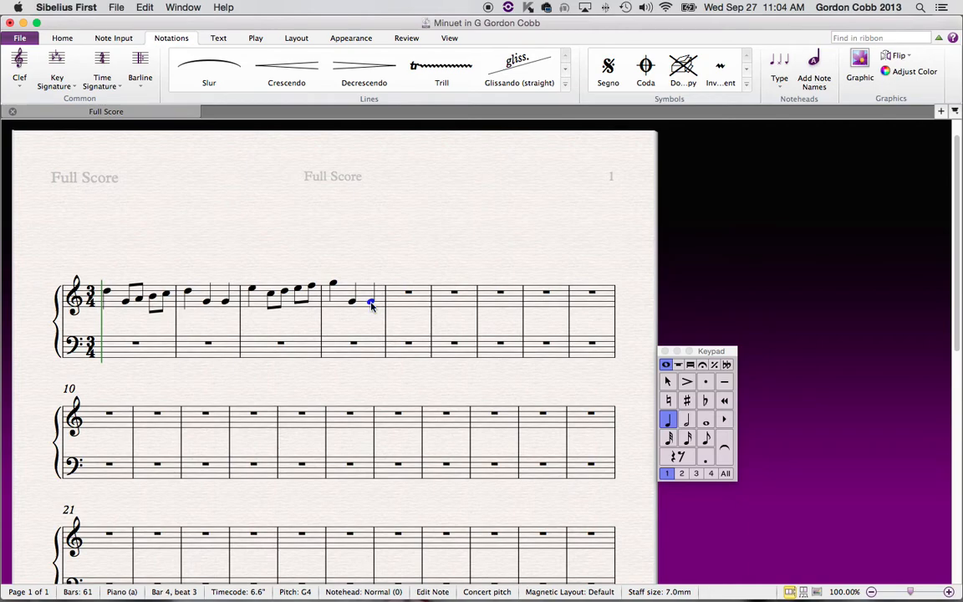
pyautogui.click(310, 287)
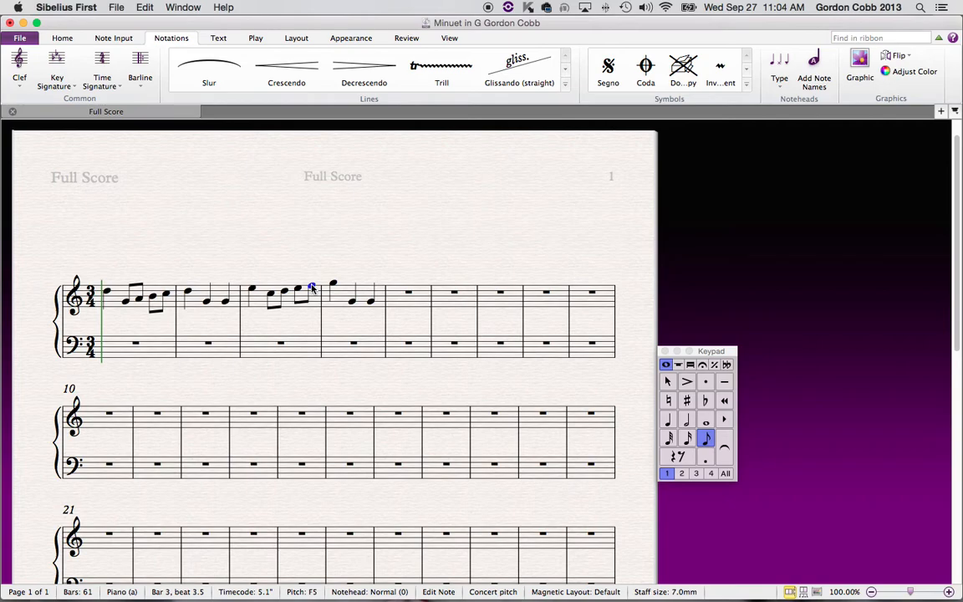
# - Sharpen bar 3's last eighth note to F#
pyautogui.click(687, 401)
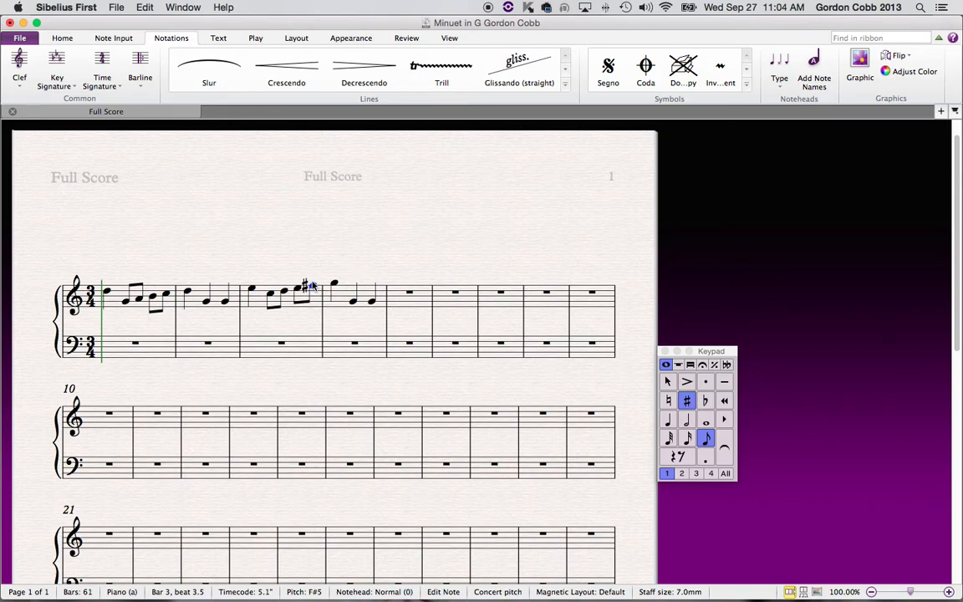
pyautogui.click(689, 402)
pyautogui.click(688, 402)
# - Try a flat on bar 2's first note, remove it, and clear the selection
pyautogui.press('Left')
pyautogui.press('Left')
pyautogui.press('Left')
pyautogui.press('Right')
pyautogui.press('Right')
pyautogui.press('Left')
pyautogui.press('Left')
pyautogui.press('Left')
pyautogui.press('Left')
pyautogui.press('Left')
pyautogui.press('Left')
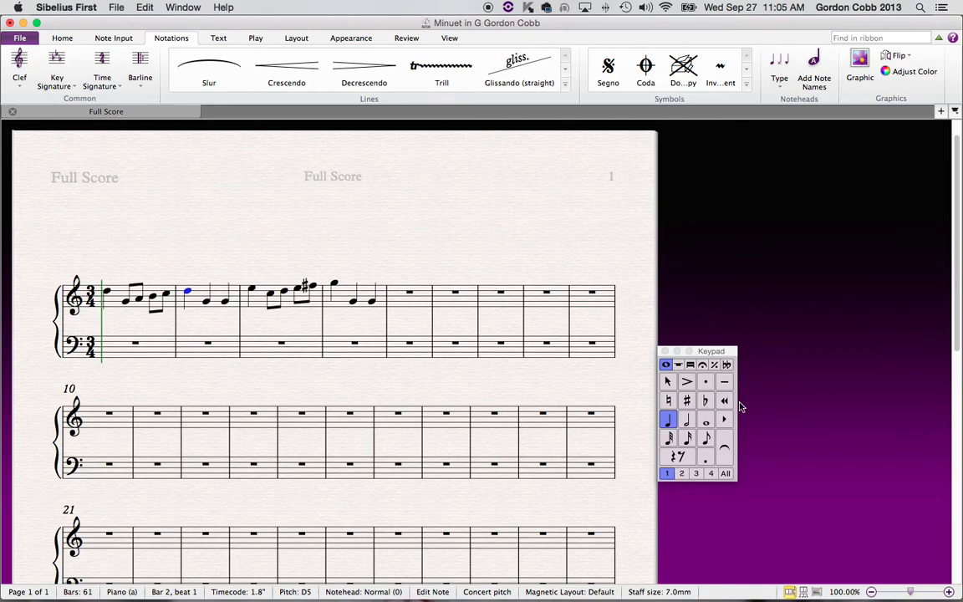
pyautogui.click(707, 402)
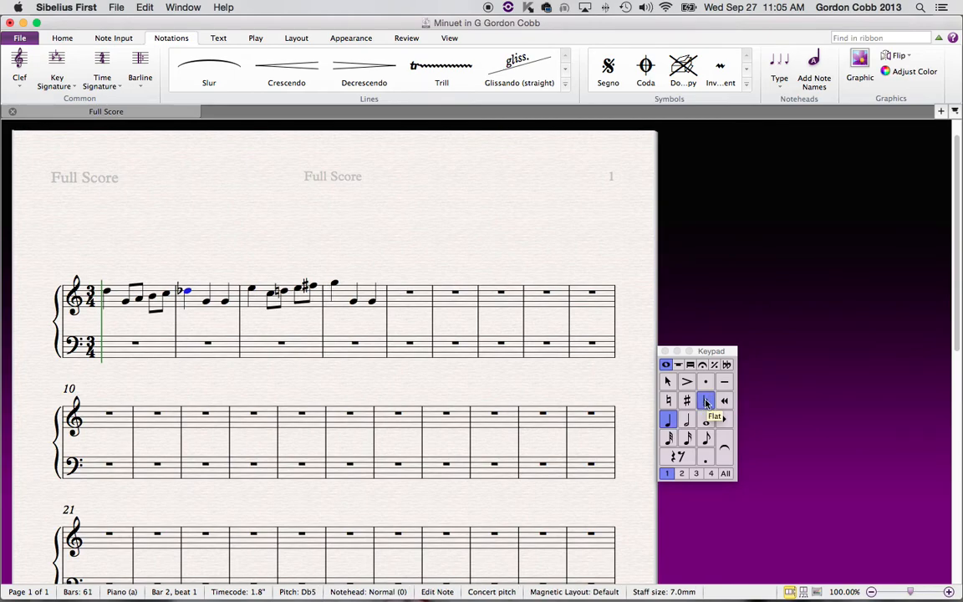
pyautogui.click(706, 402)
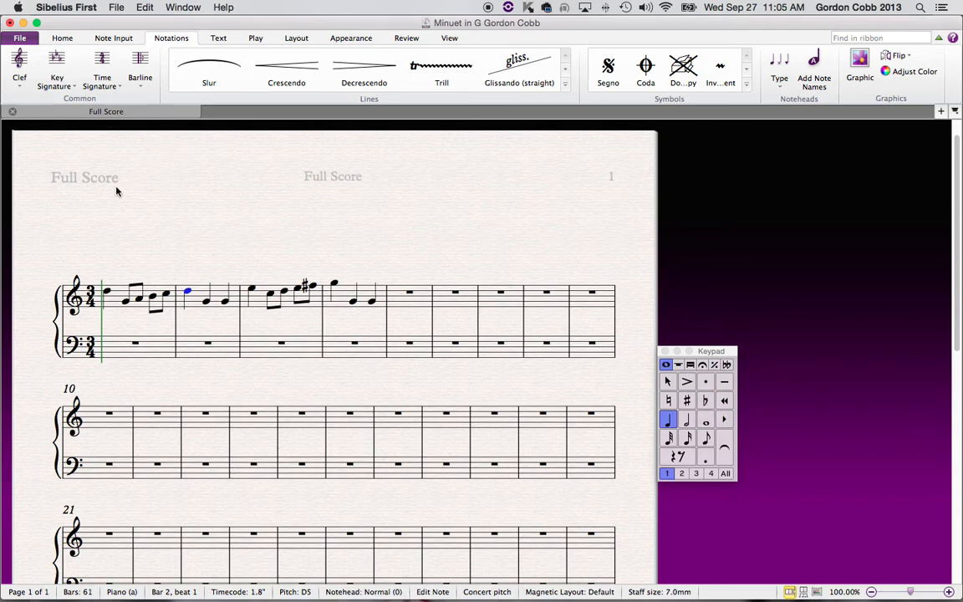
pyautogui.click(341, 219)
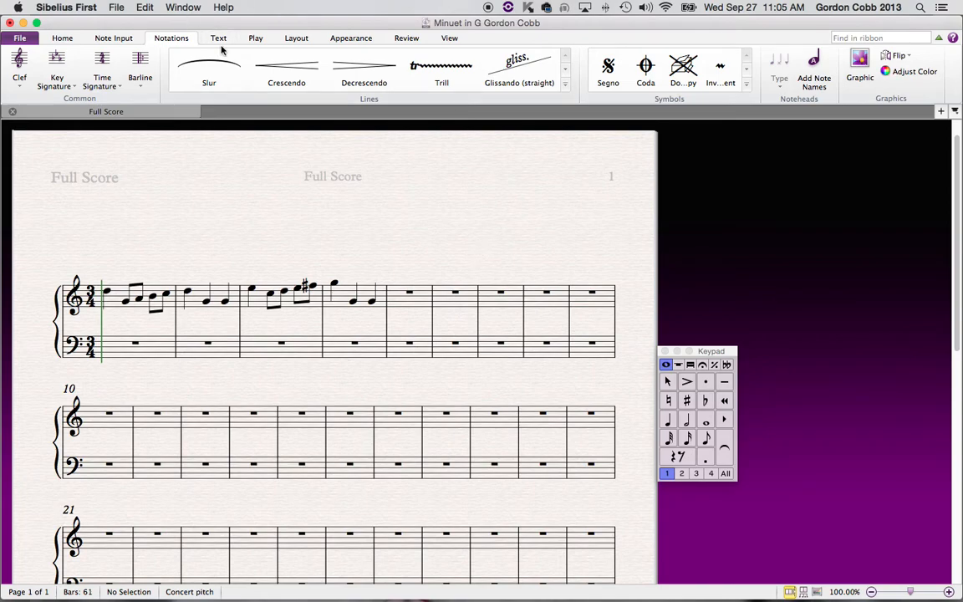
# - Play the four-bar treble melody back, then stop playback
pyautogui.click(254, 38)
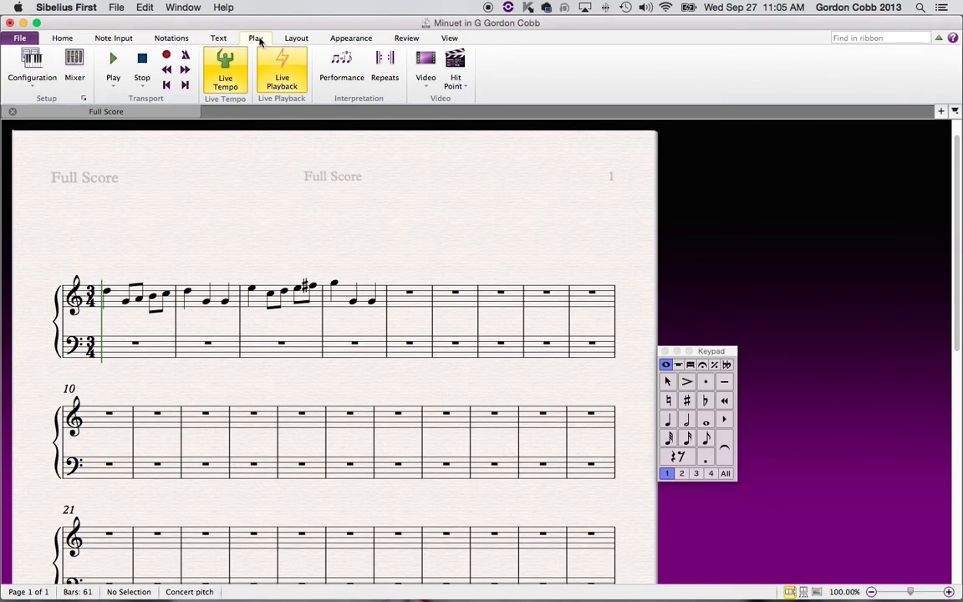
pyautogui.click(112, 60)
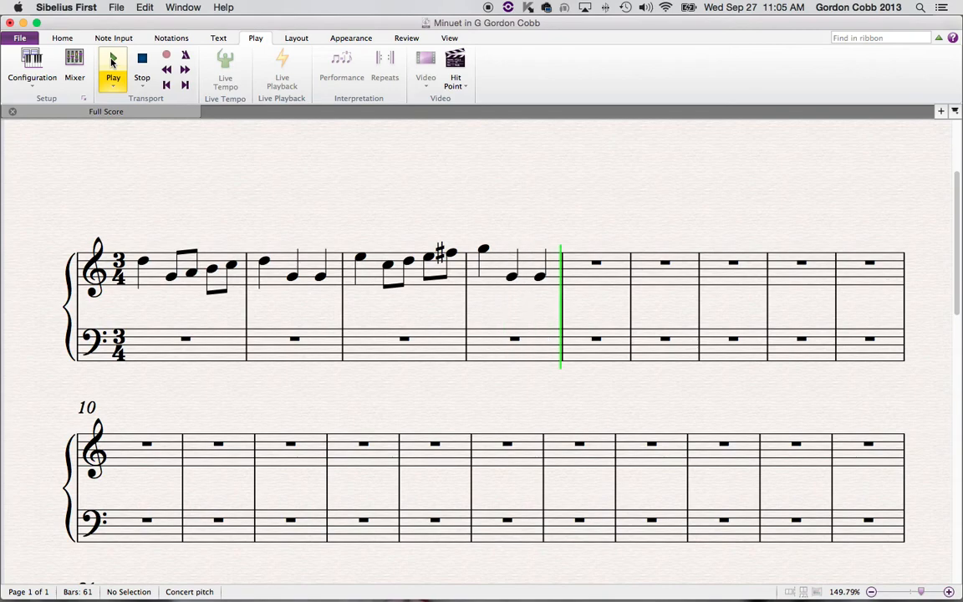
pyautogui.click(143, 58)
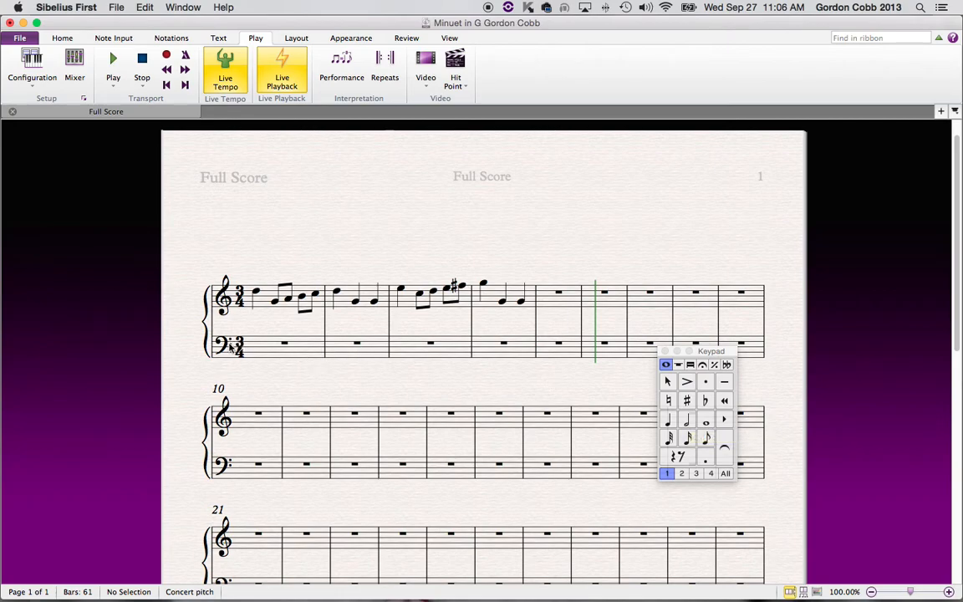
# - Write a half-note G–B–D chord at the start of bass bar 1, followed by a quarter rest
pyautogui.click(688, 422)
pyautogui.click(259, 343)
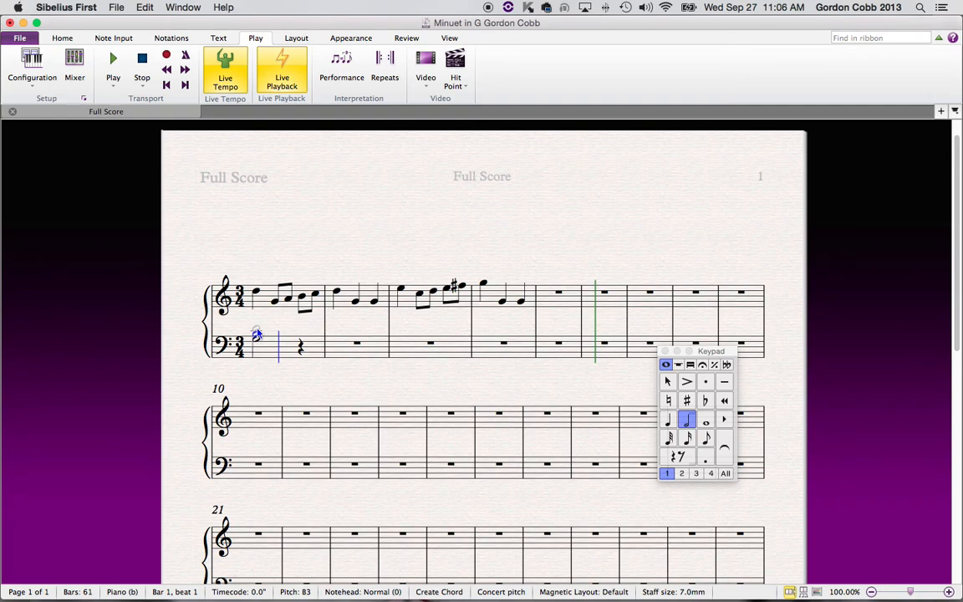
pyautogui.click(256, 332)
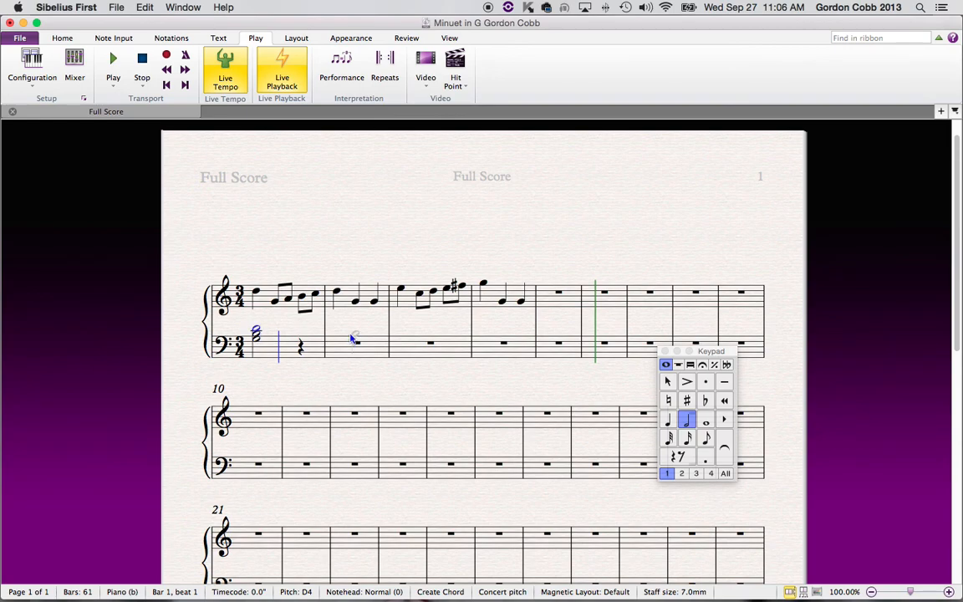
pyautogui.press('Escape')
pyautogui.press('Escape')
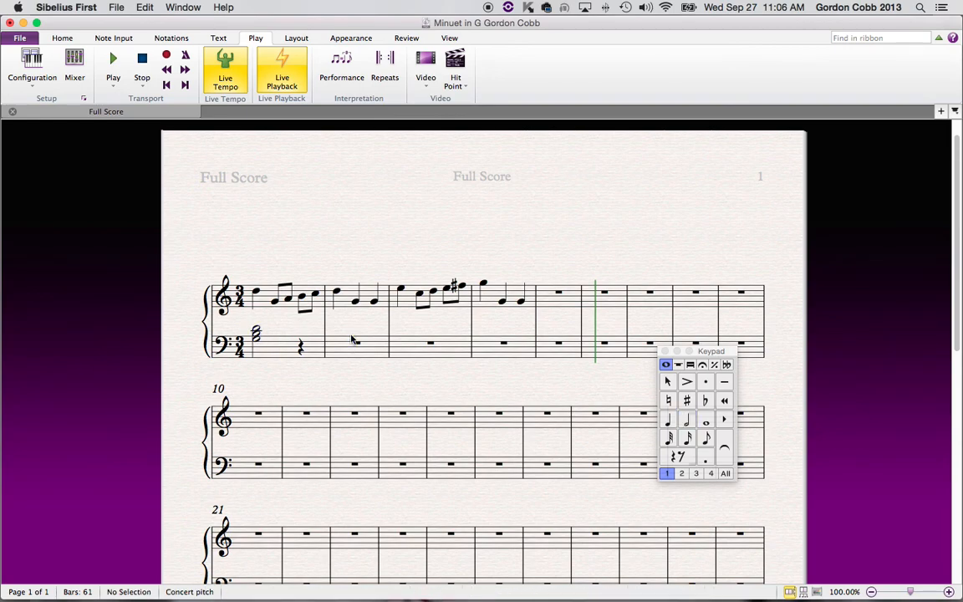